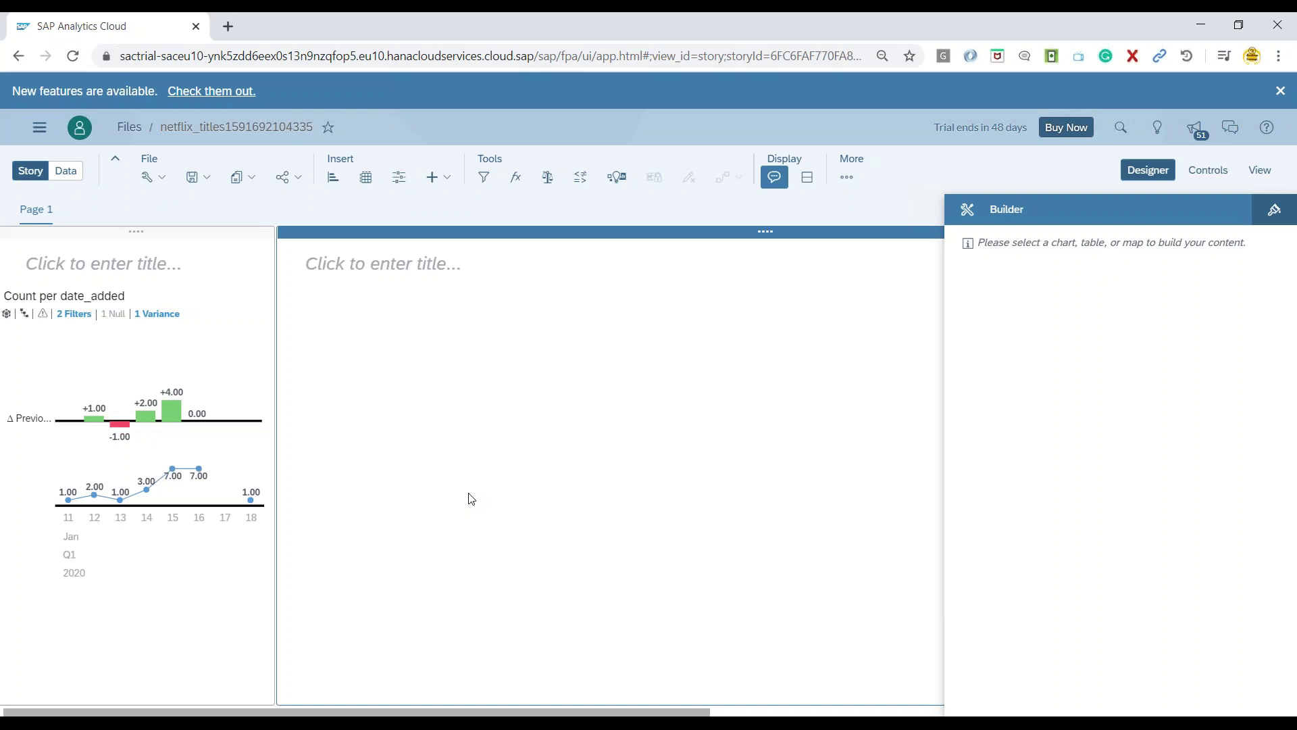
Insert a chart into the empty panel, enlarge it, and add the Count measure.
left_click(334, 181)
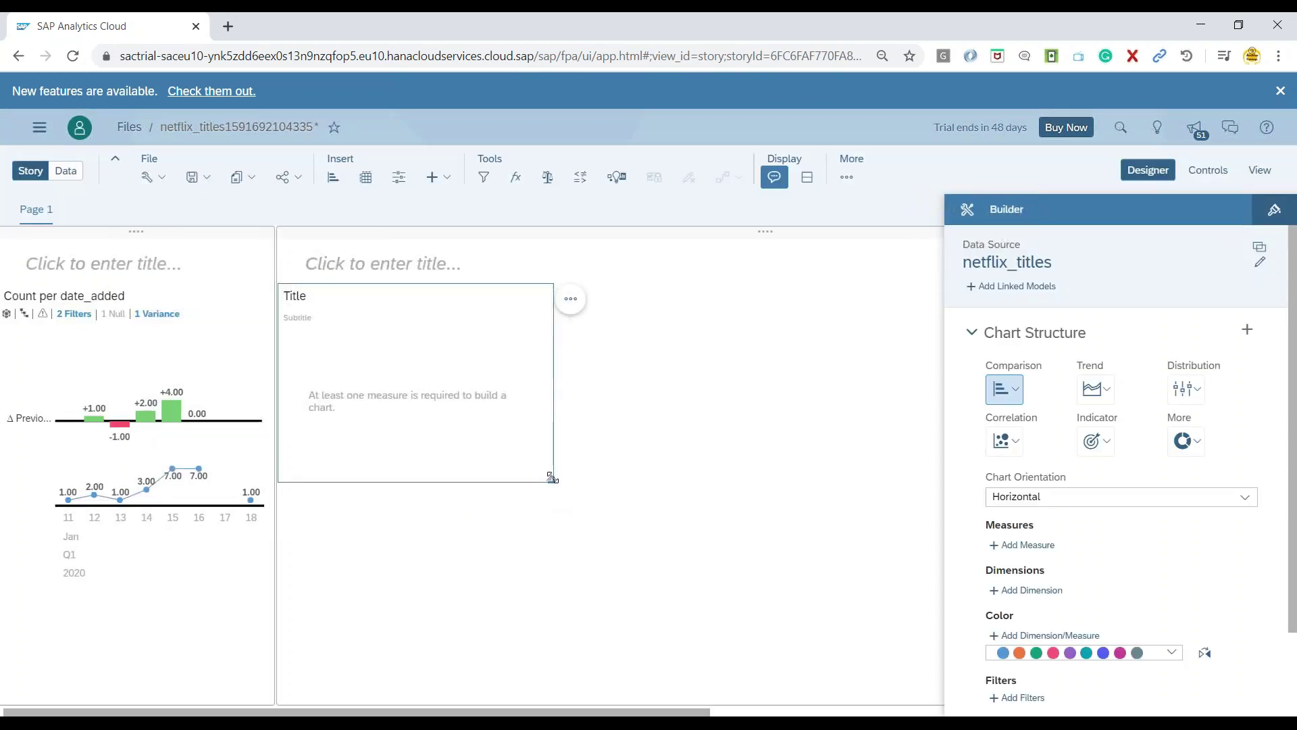
left_click_drag(551, 477, 797, 625)
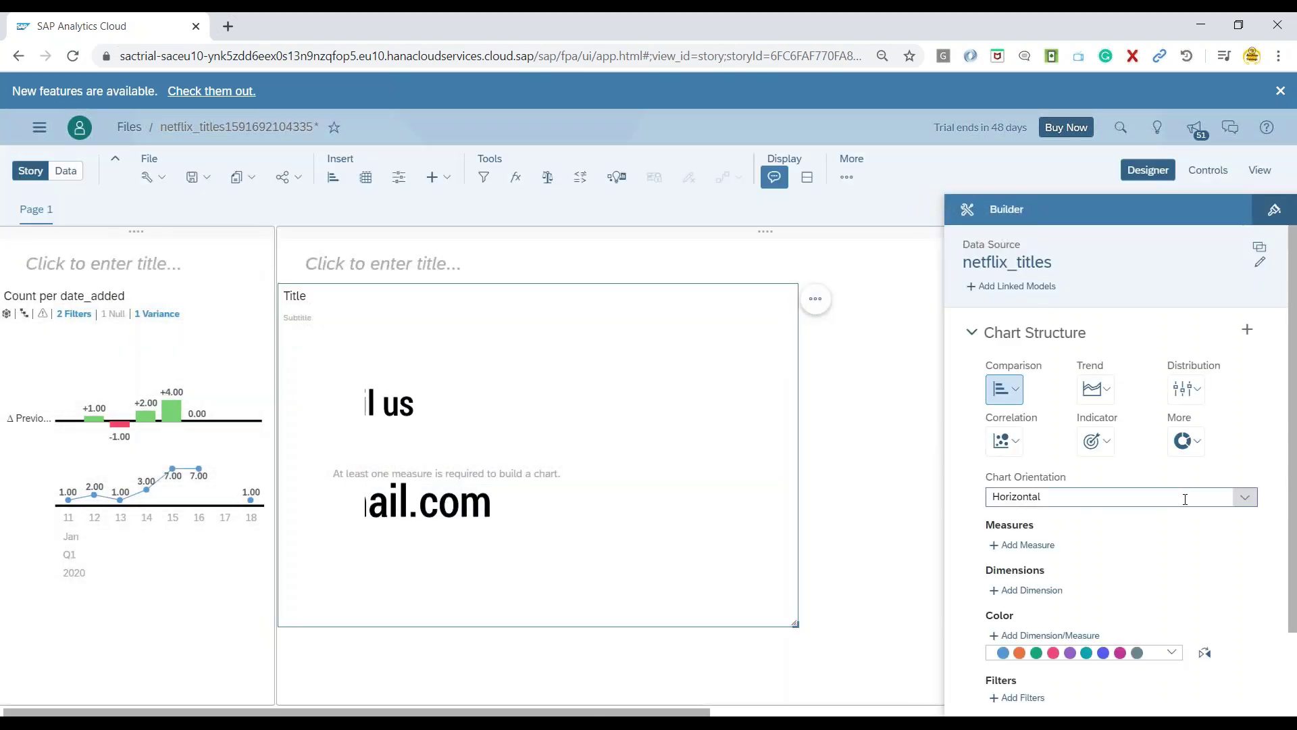
left_click(1244, 497)
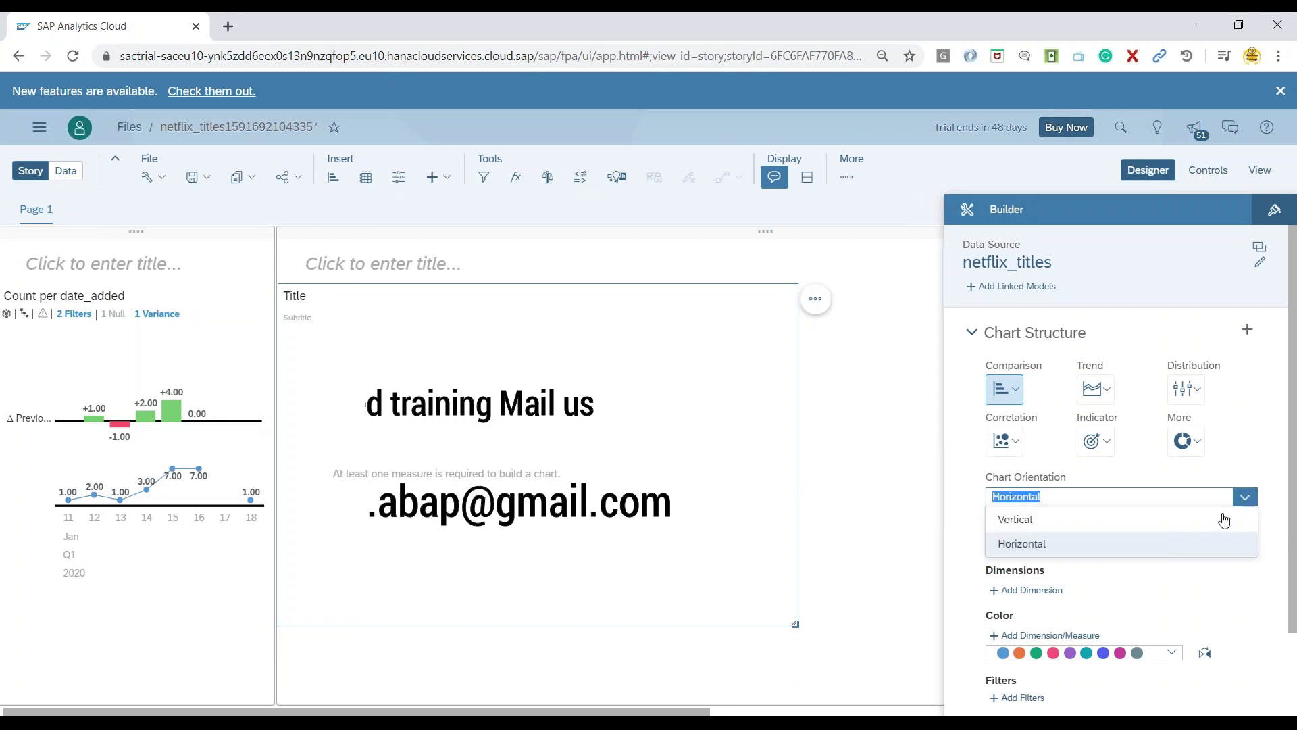
left_click(1156, 543)
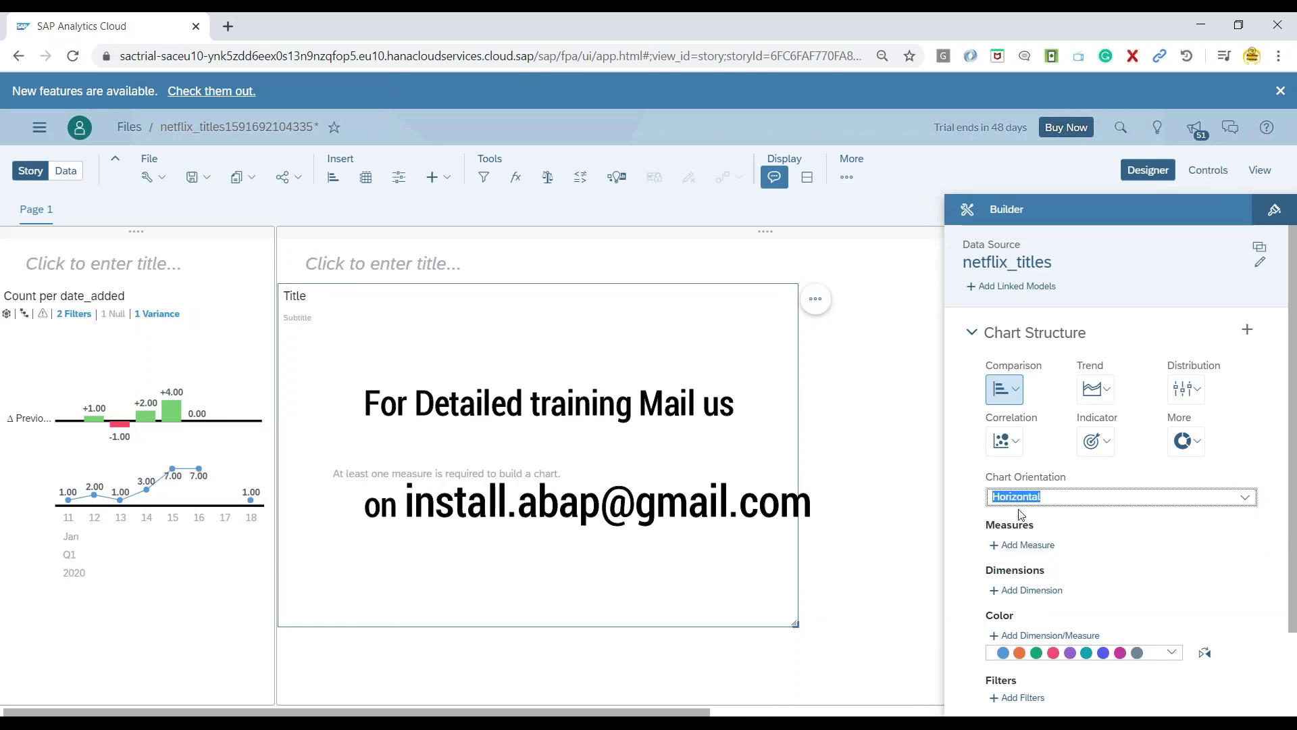
left_click(1026, 544)
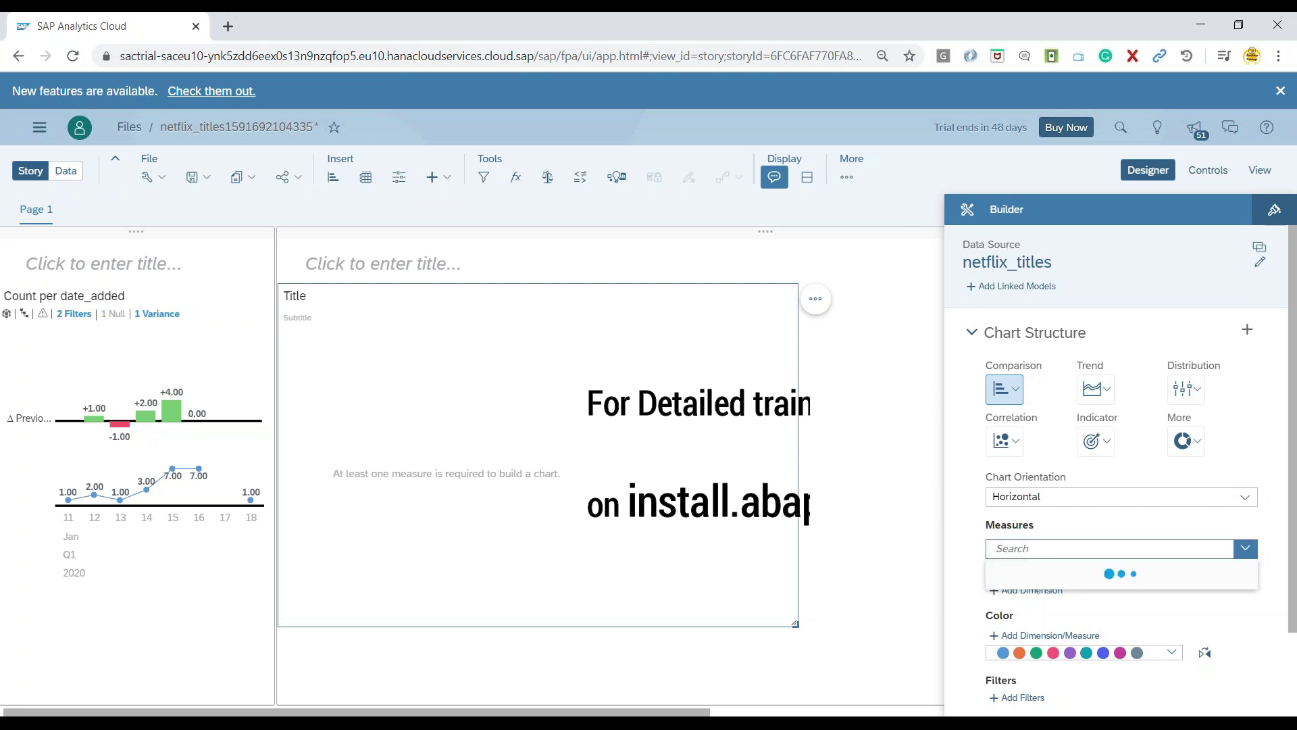
left_click(1051, 594)
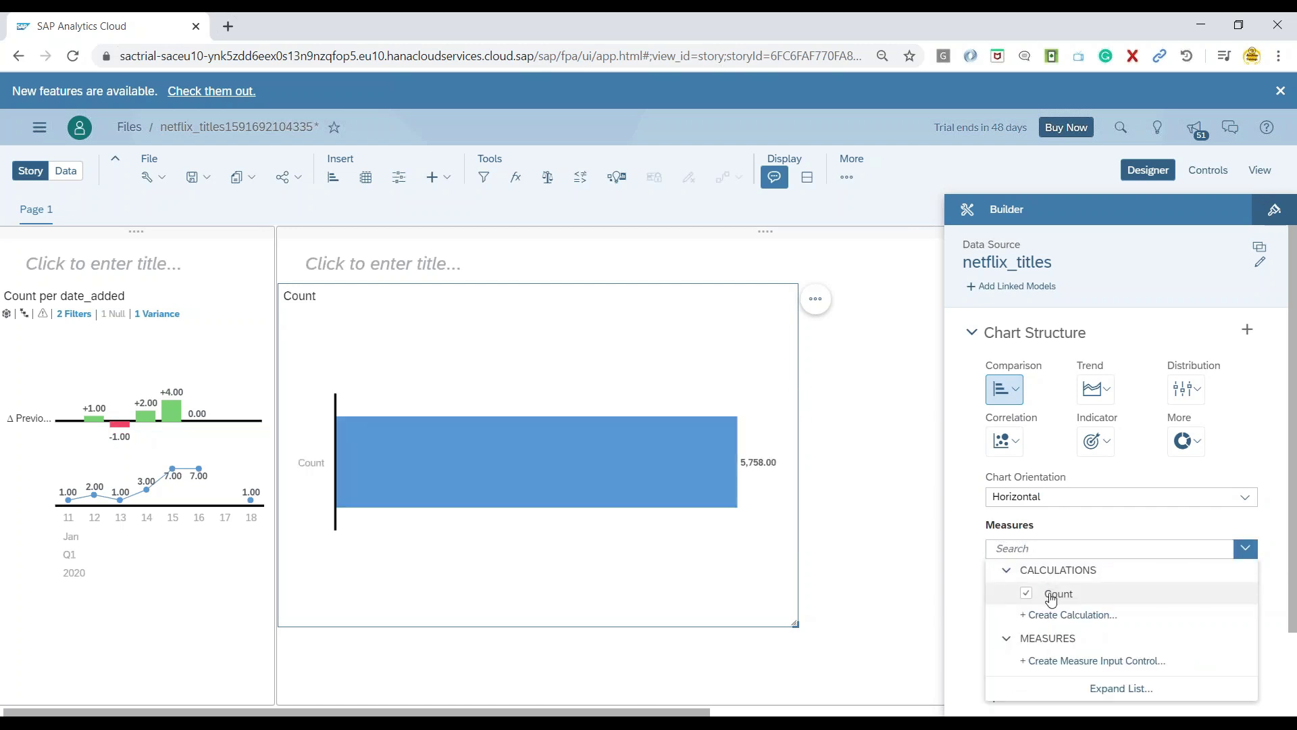
Set Chart Orientation to Vertical, showing a single 5,758 Count bar.
left_click(1244, 497)
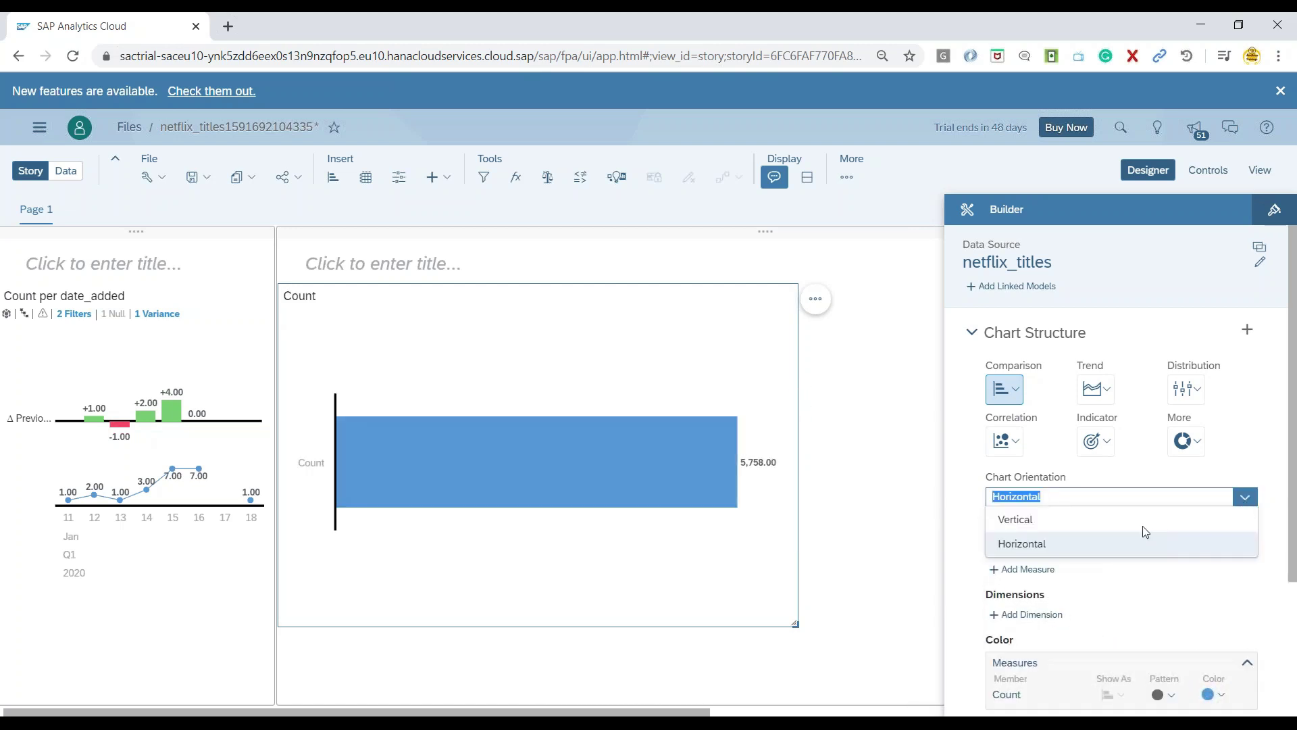
left_click(1141, 520)
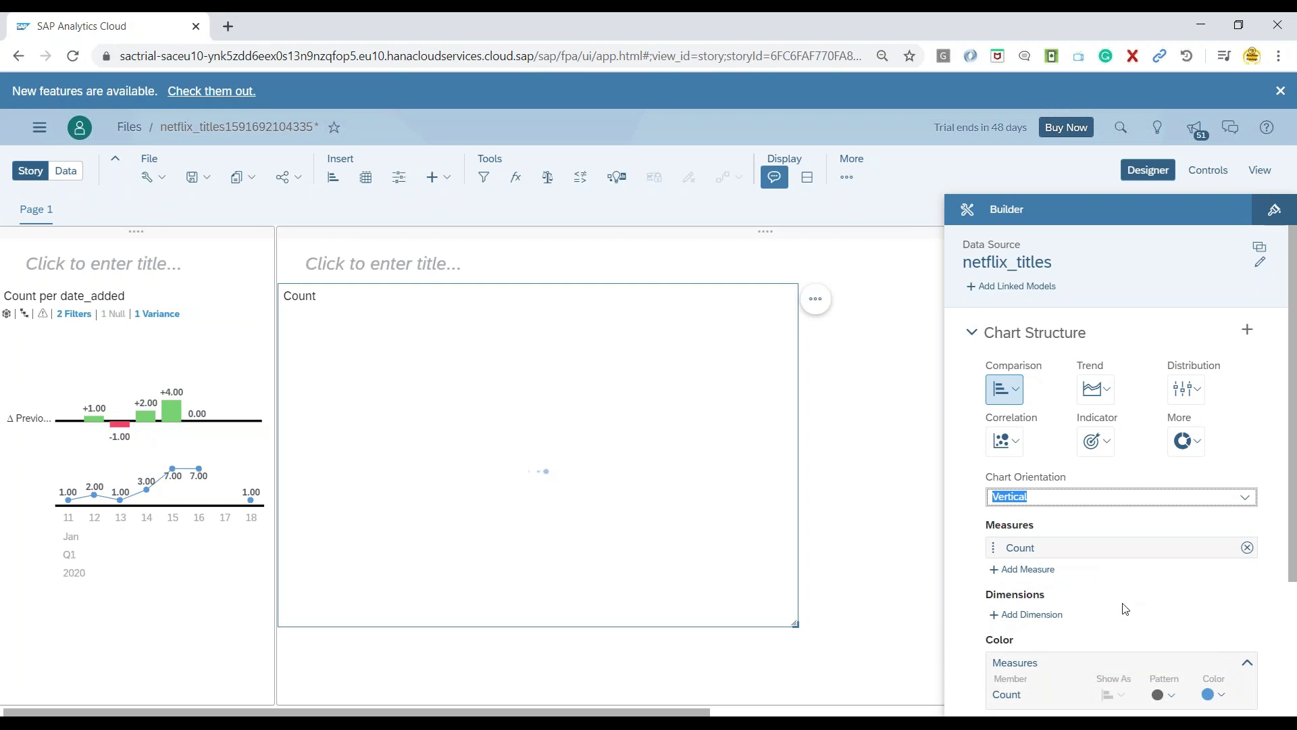
left_click(1037, 619)
scroll(1126, 615, "down", 2)
scroll(1123, 633, "down", 5)
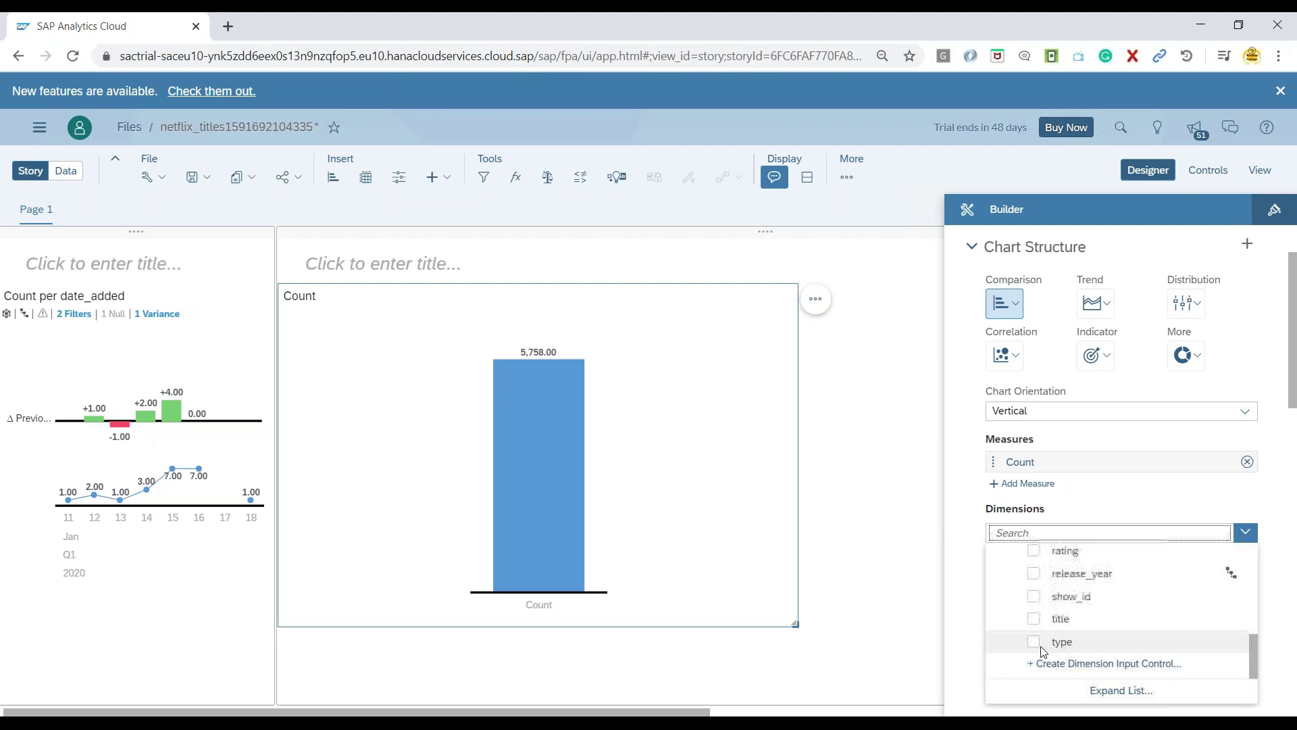
Add the type and date_added dimensions and set date_added's drill level to Level 2.
left_click(1035, 643)
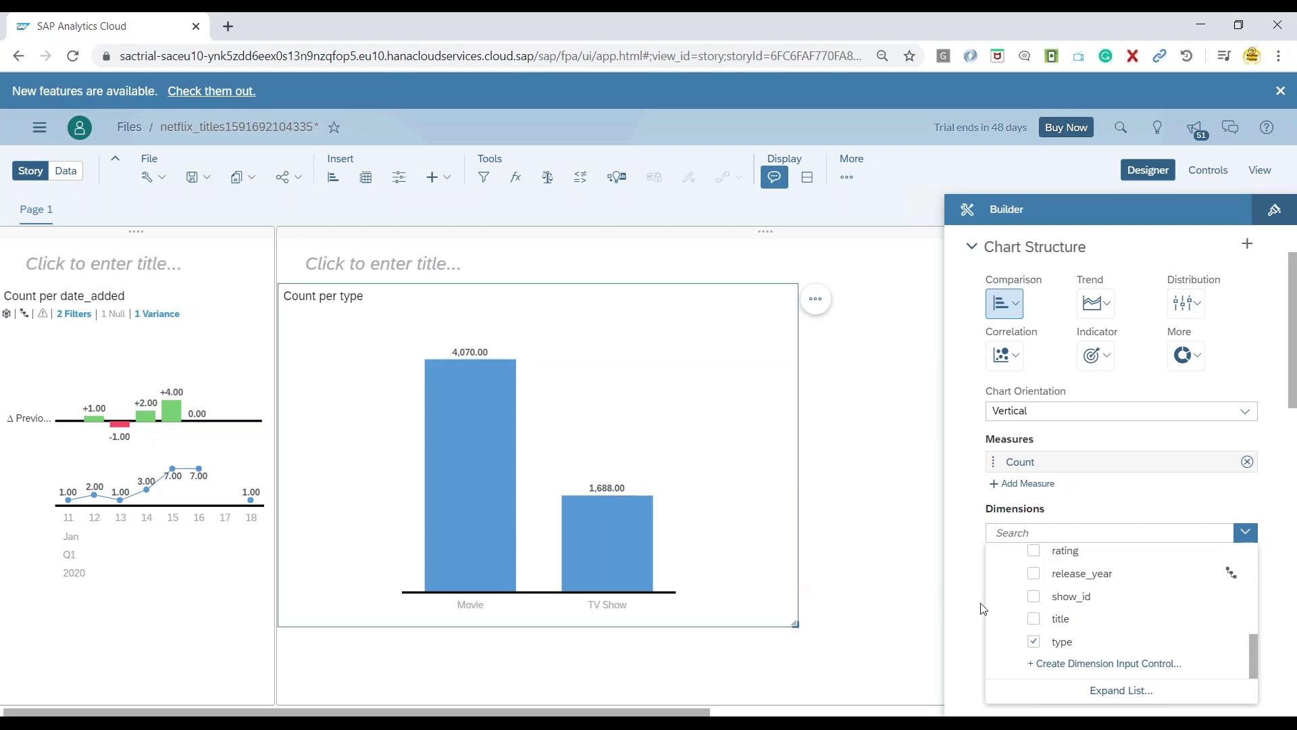
scroll(1045, 603, "up", 5)
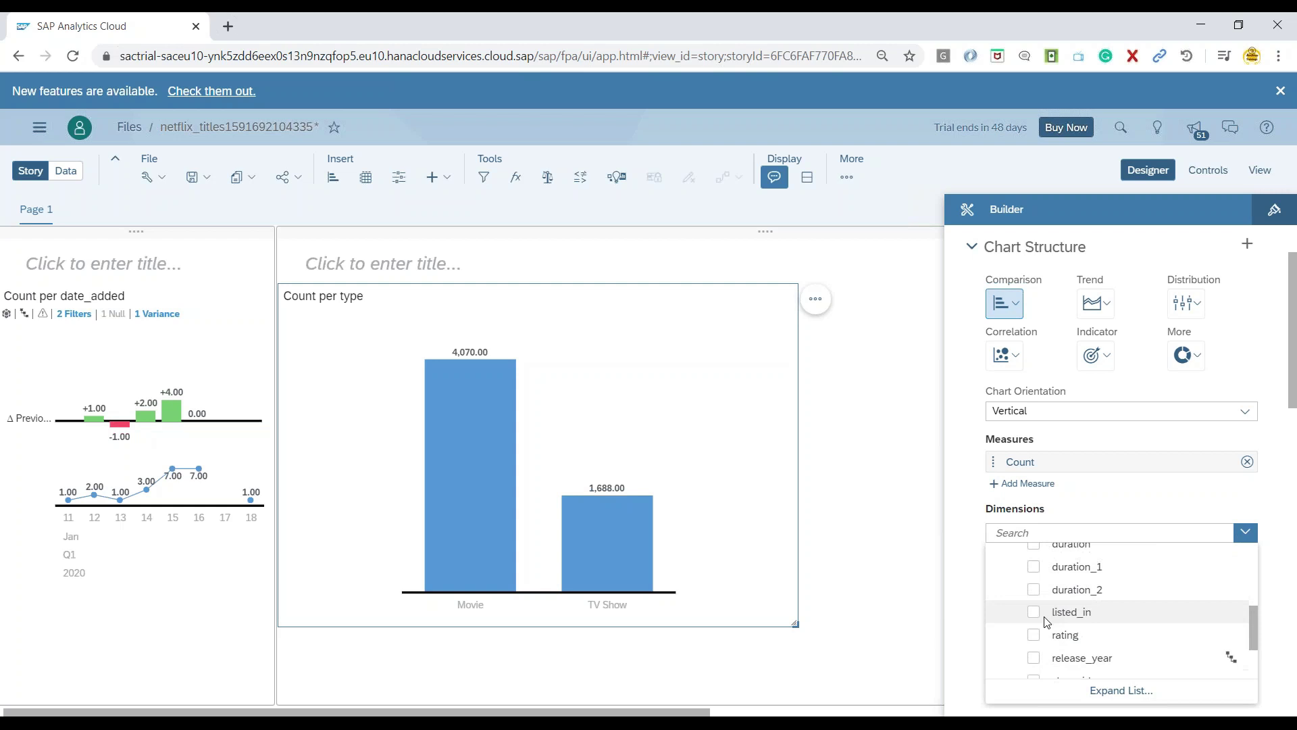
left_click(1036, 645)
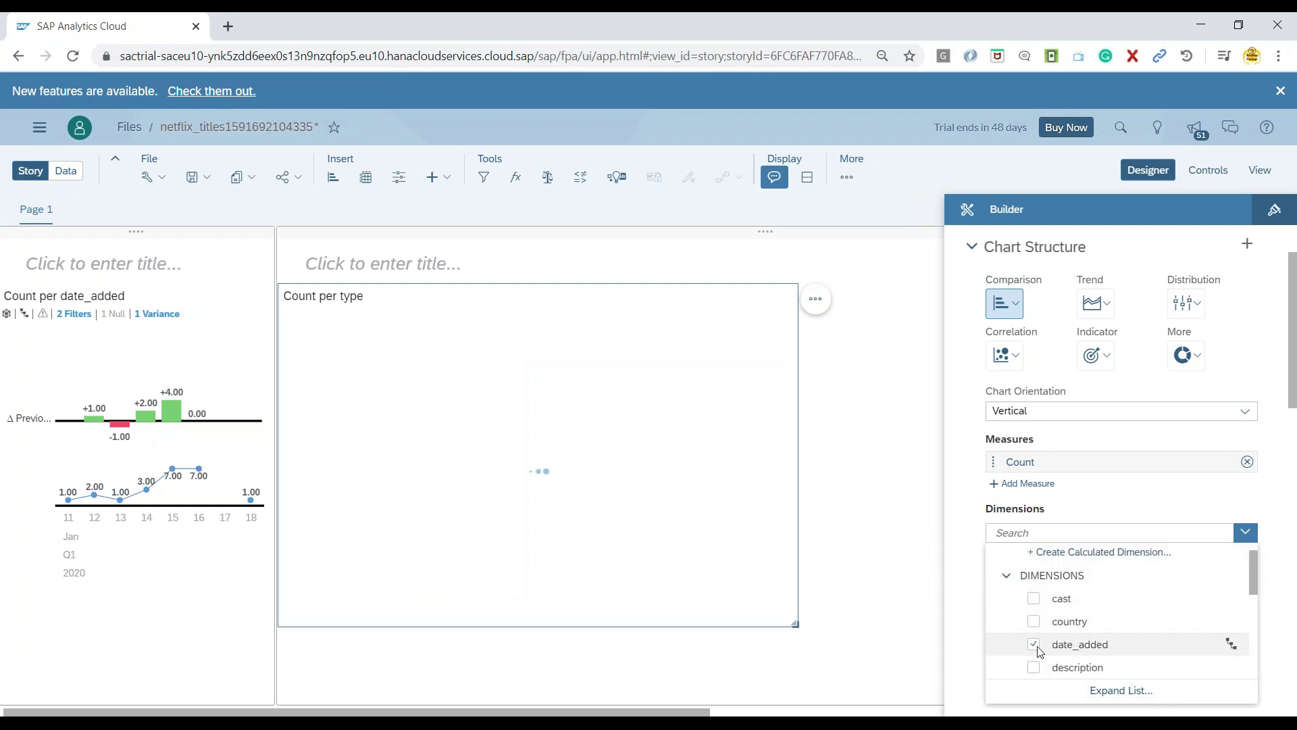
left_click(960, 627)
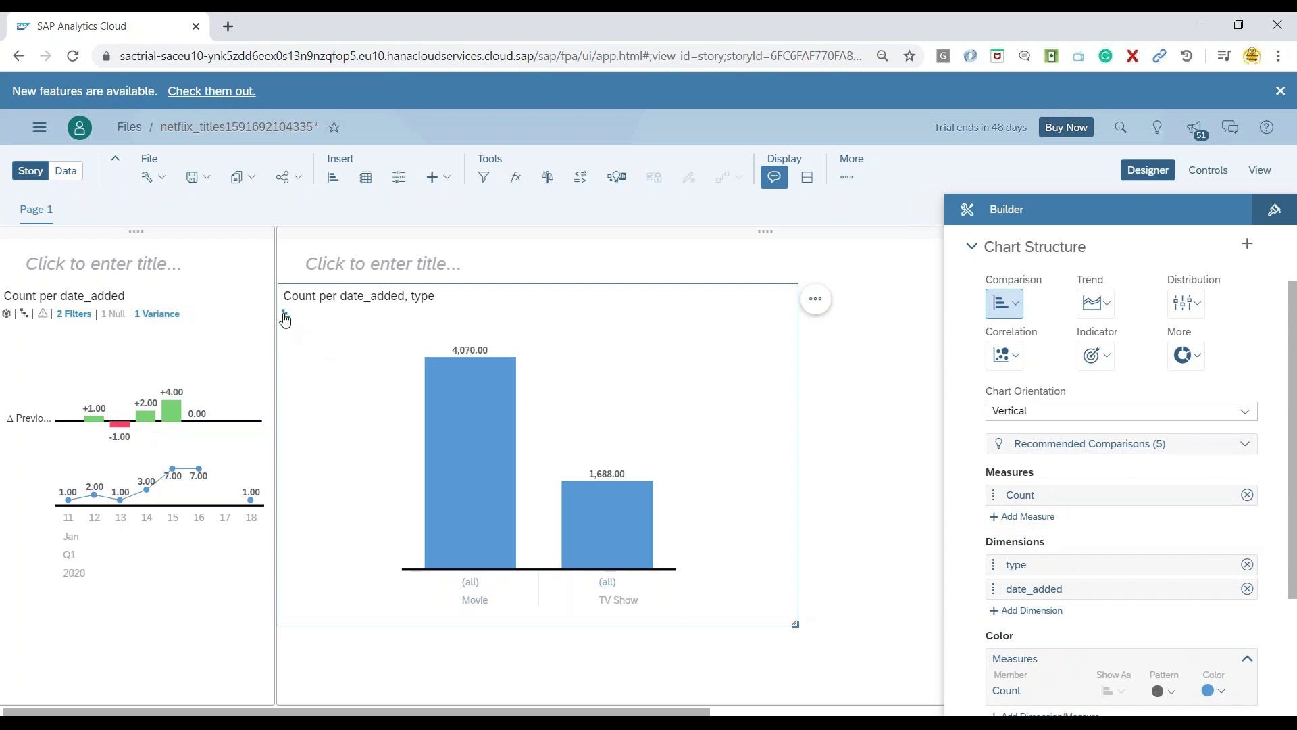
left_click(285, 315)
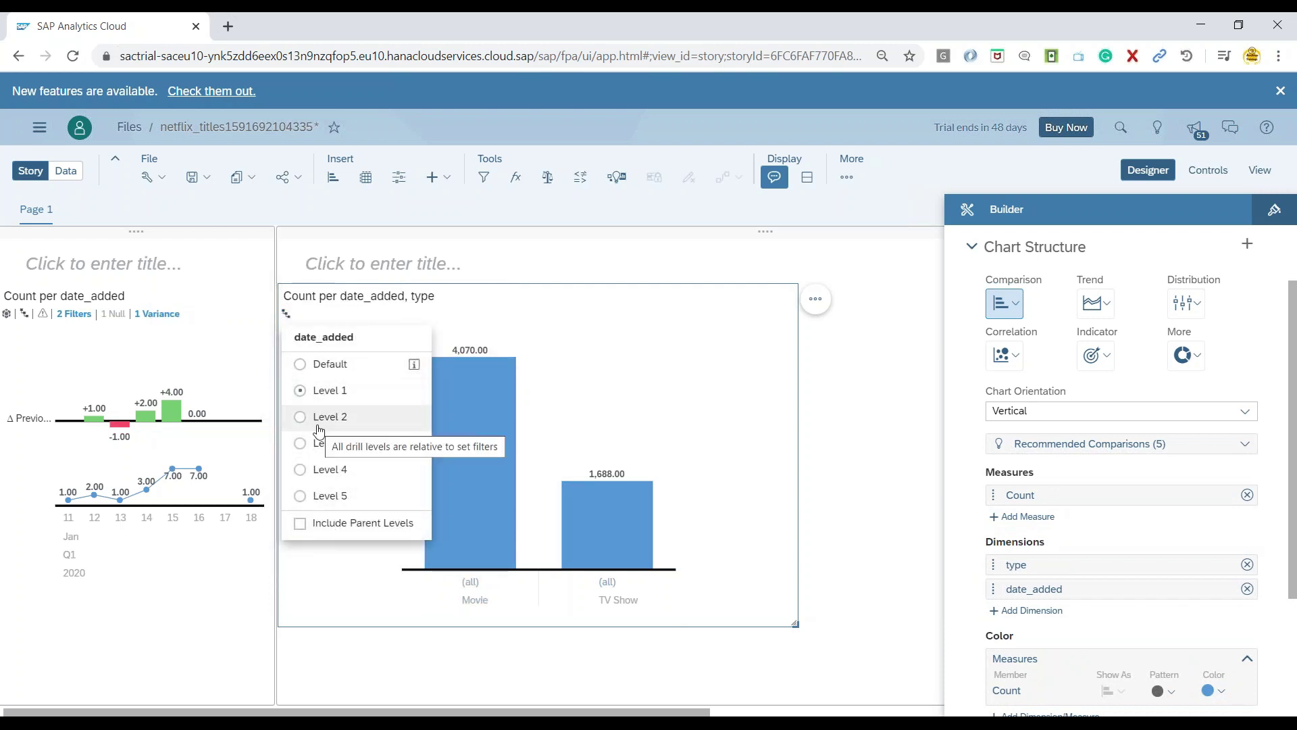
left_click(319, 421)
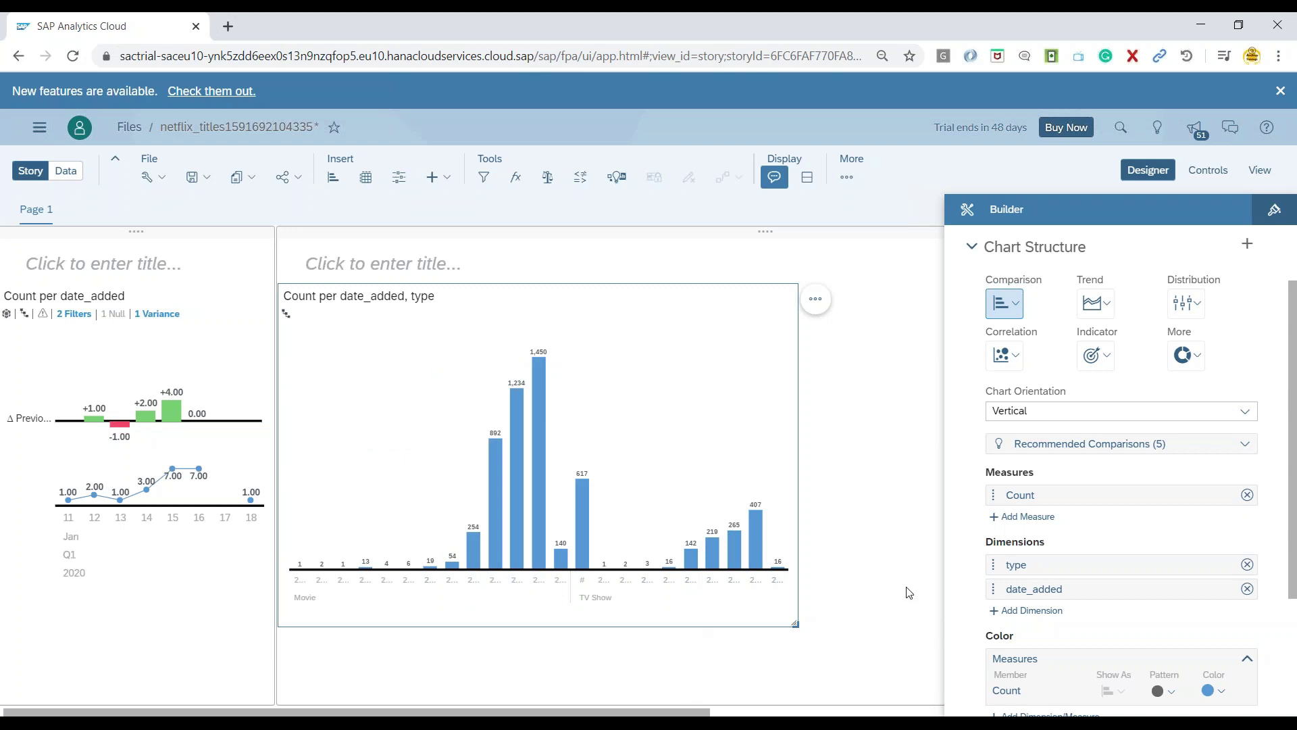
Add a date_added range filter with a 3-year Look Back, covering 2017–2020.
scroll(964, 601, "down", 3)
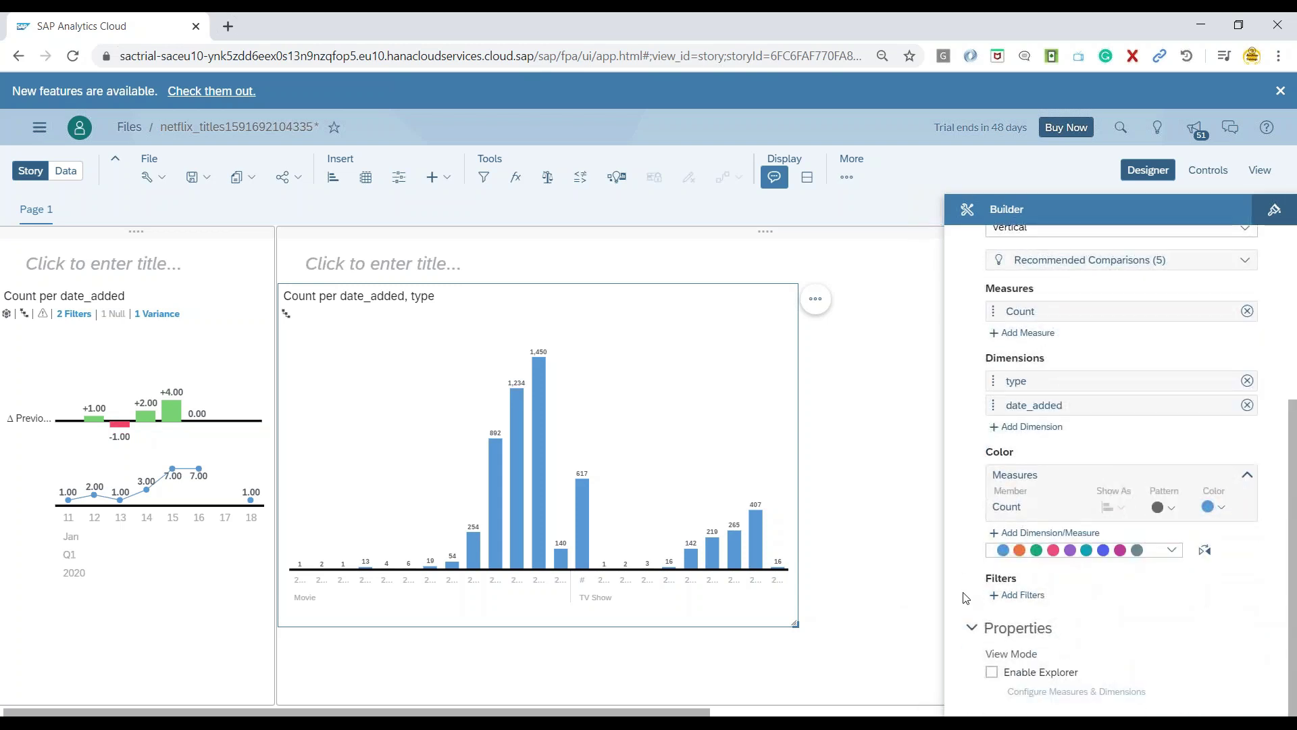
left_click(1018, 595)
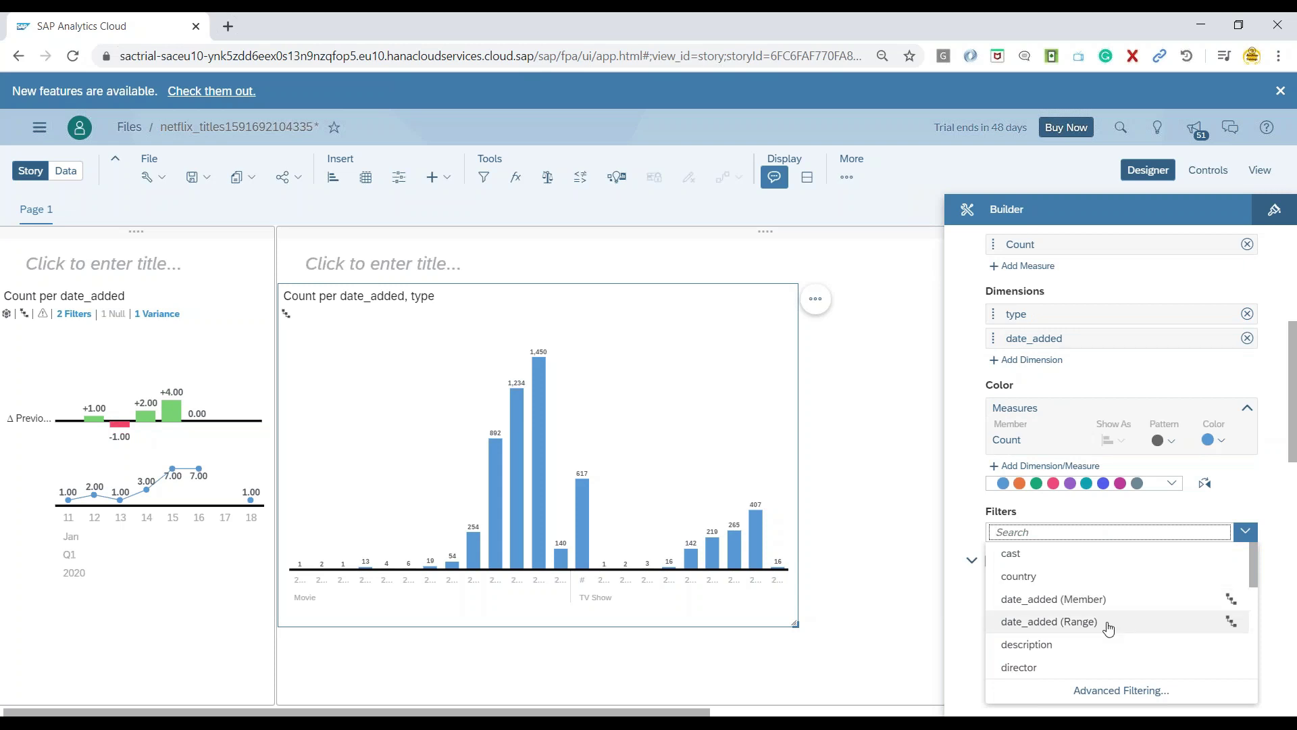
left_click(1058, 627)
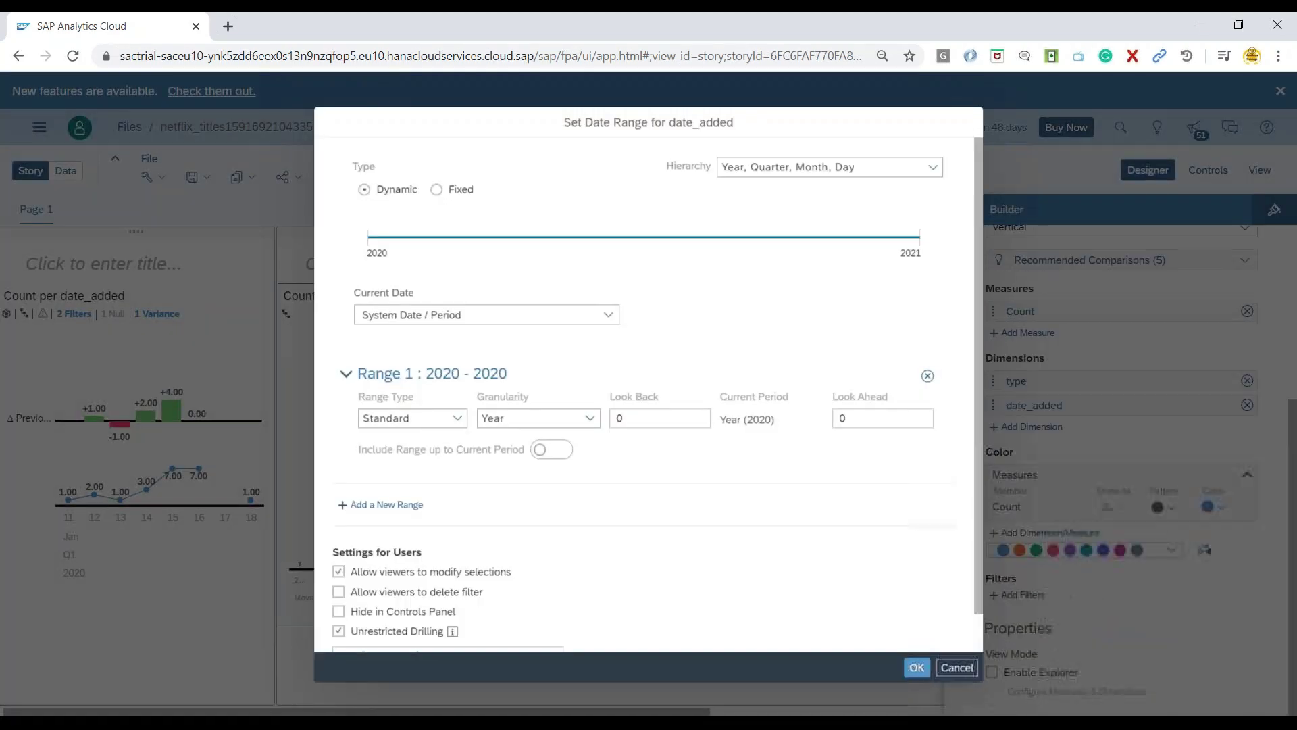
double_click(695, 419)
type("3")
left_click(917, 666)
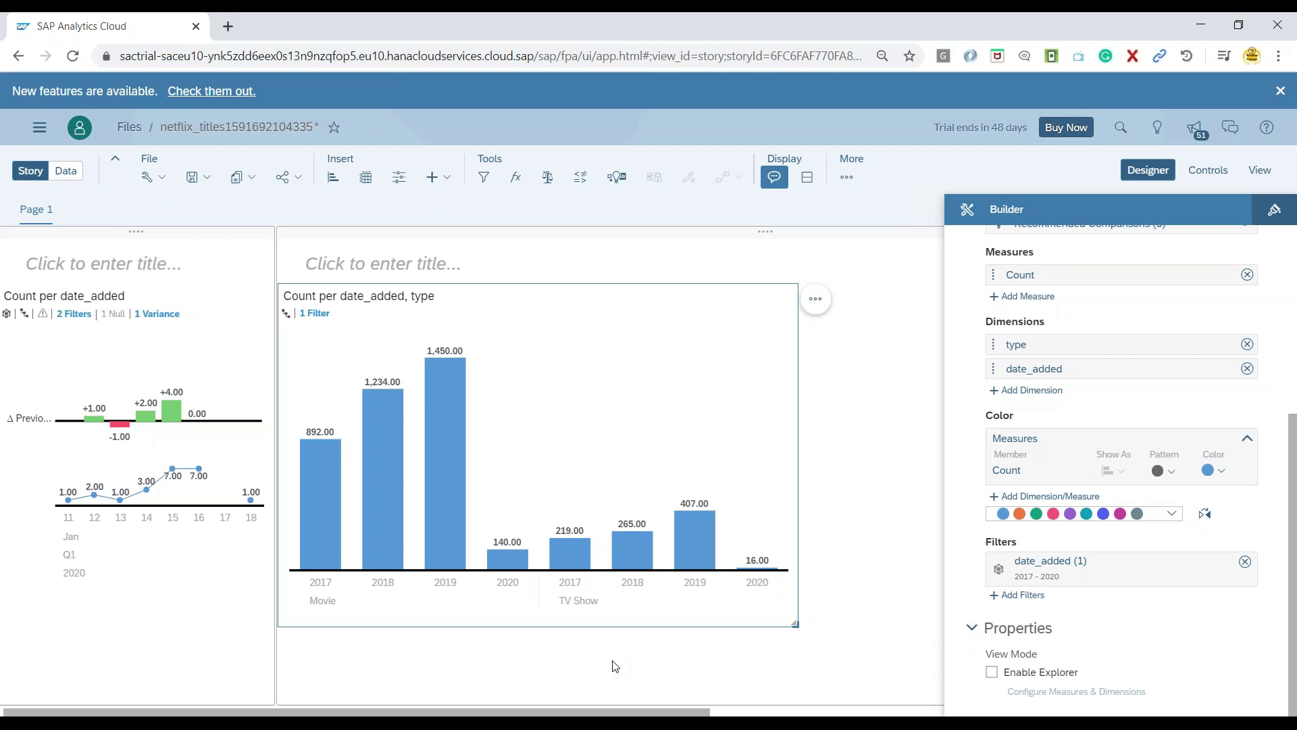
Add a date_added variance comparing Current Period to Previous Period.
left_click(854, 440)
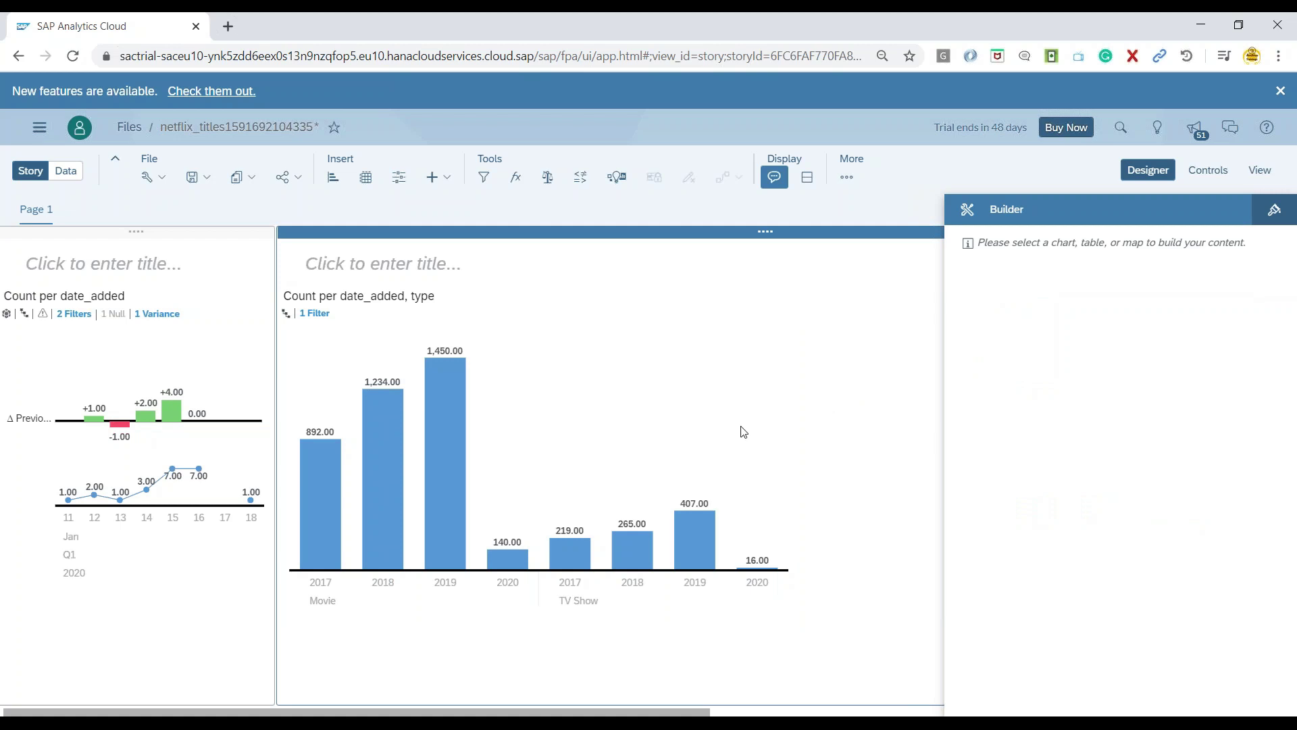
mouse_move(728, 423)
left_click(815, 298)
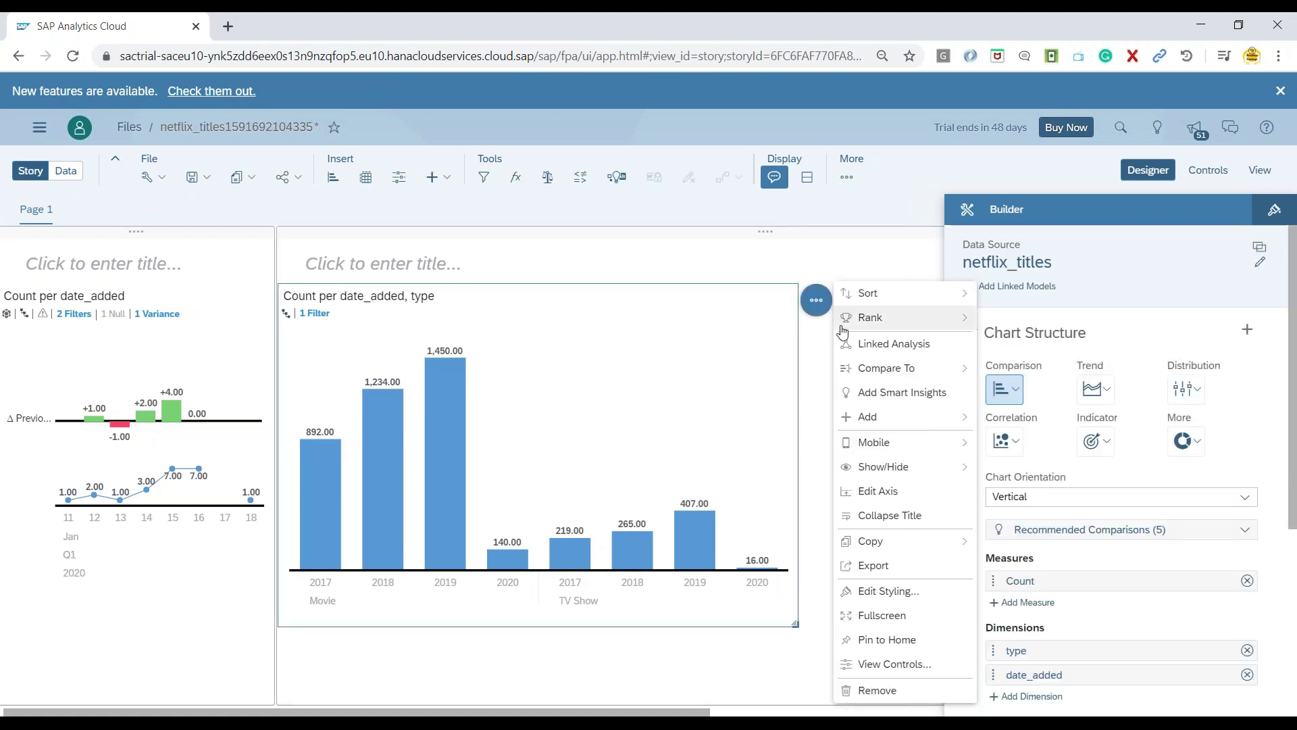
mouse_move(877, 370)
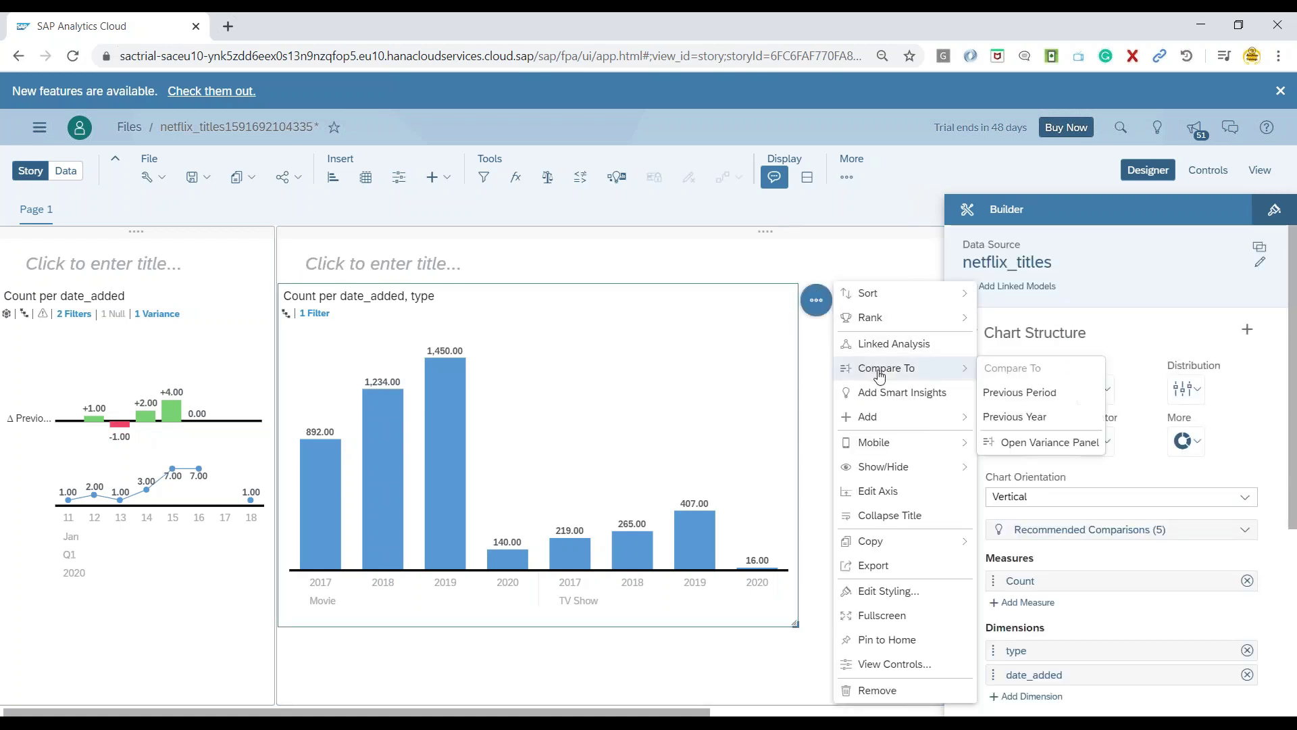
left_click(1037, 444)
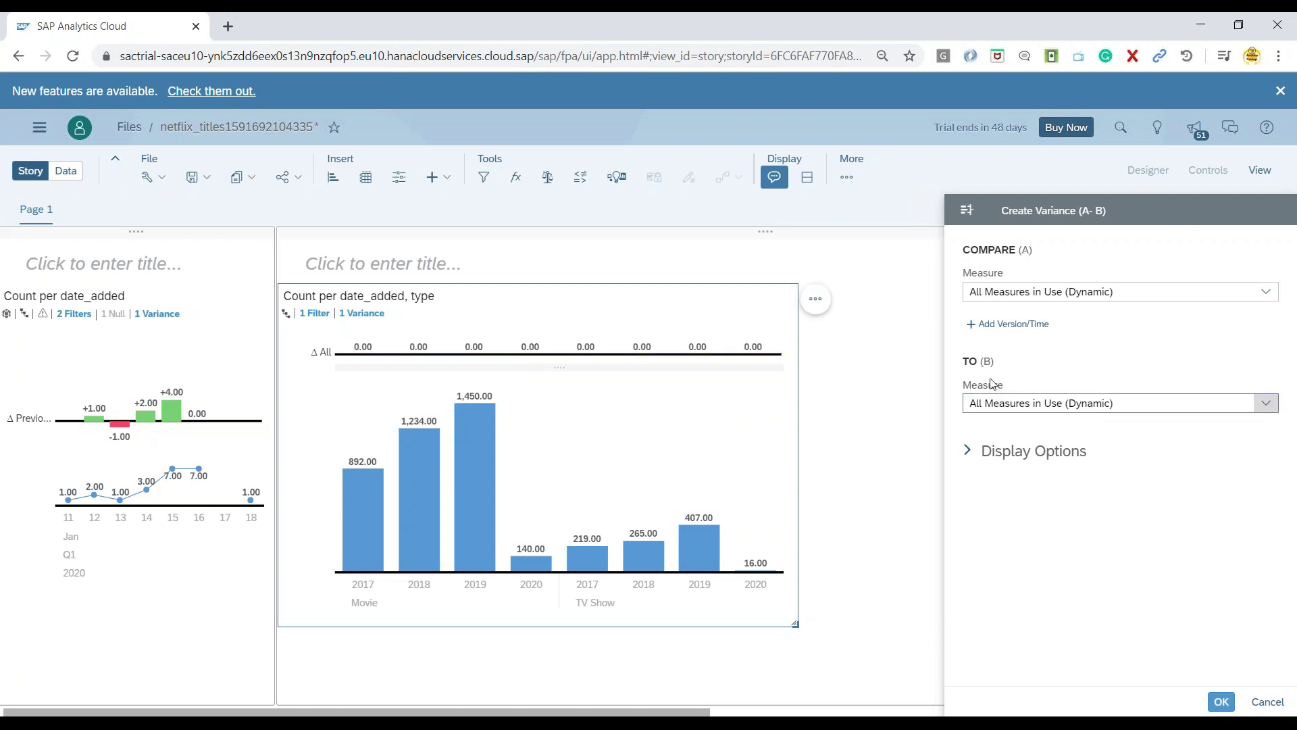
left_click(1027, 329)
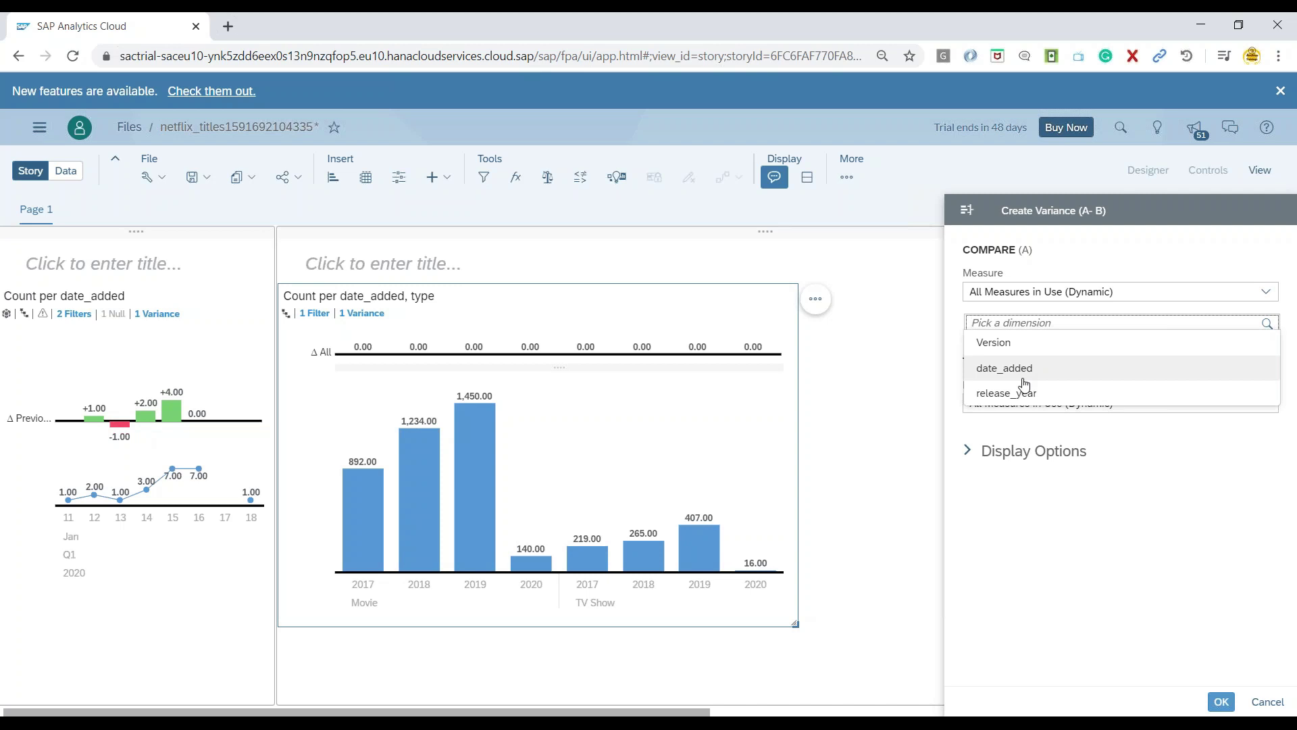
left_click(1059, 380)
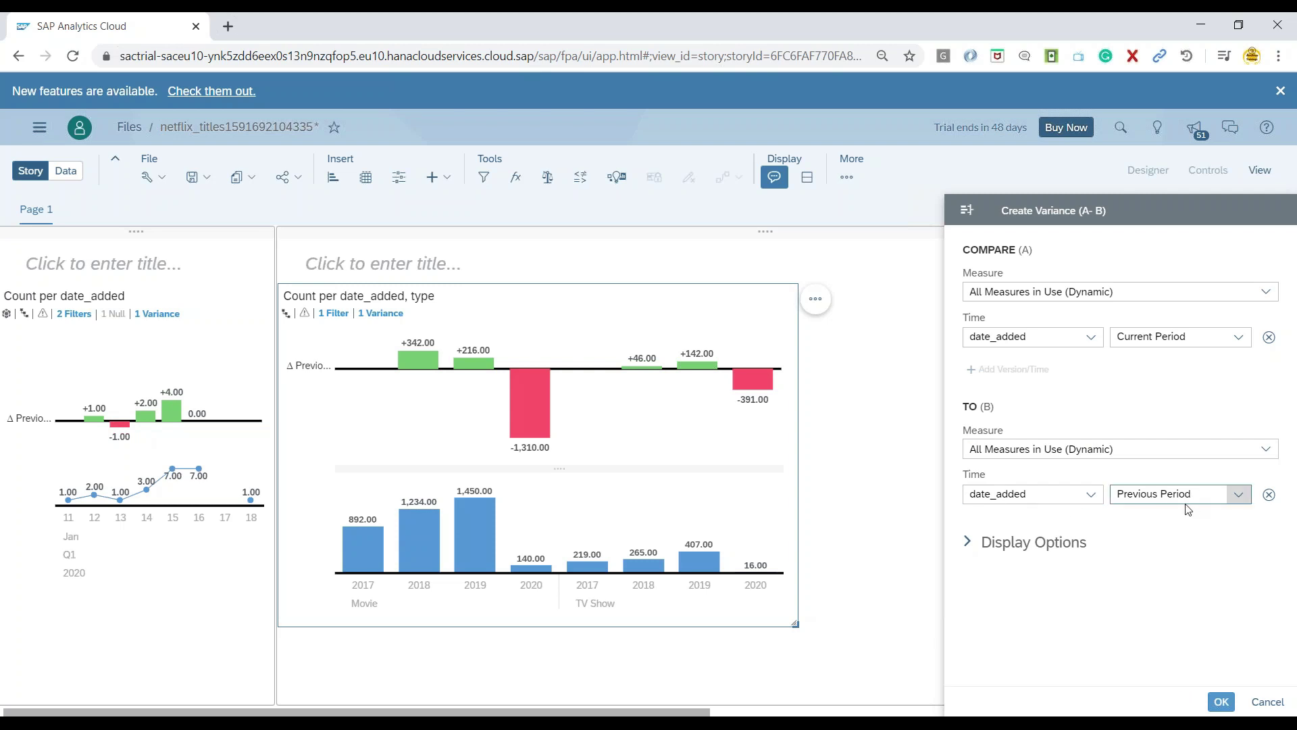
mouse_move(369, 566)
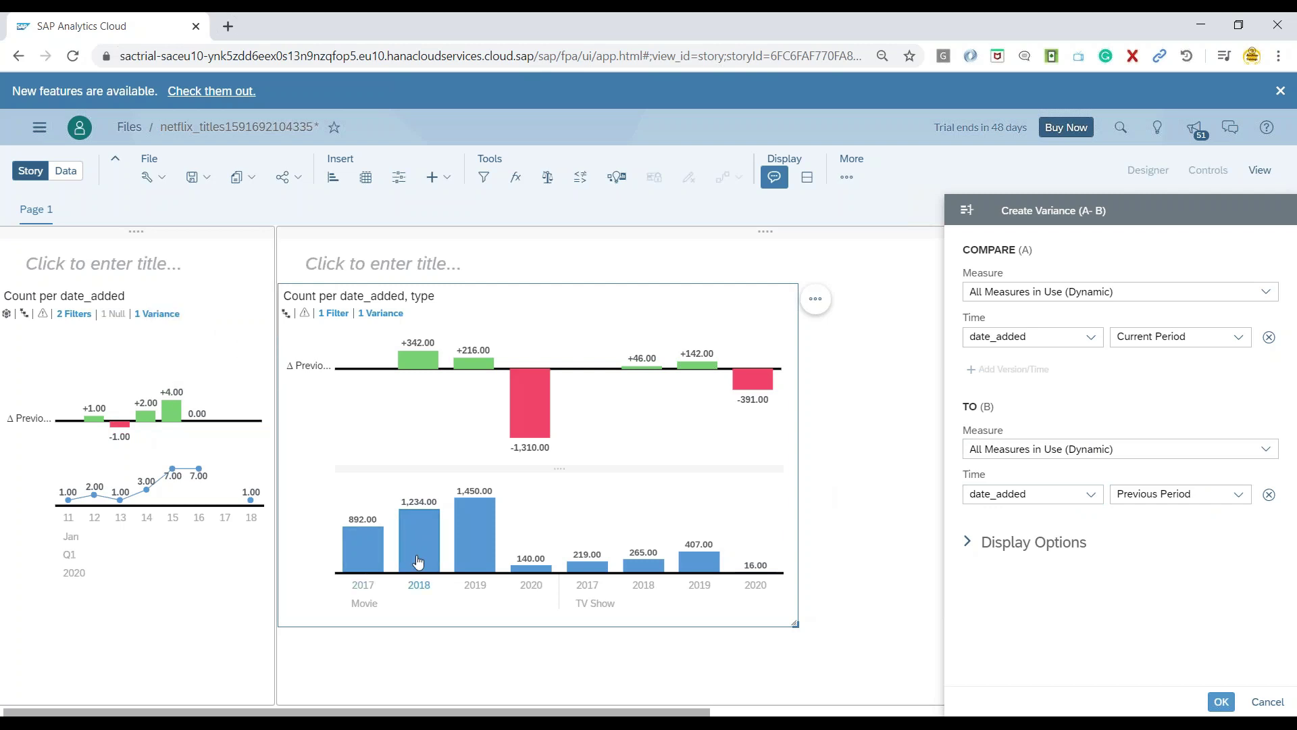
mouse_move(433, 561)
mouse_move(419, 367)
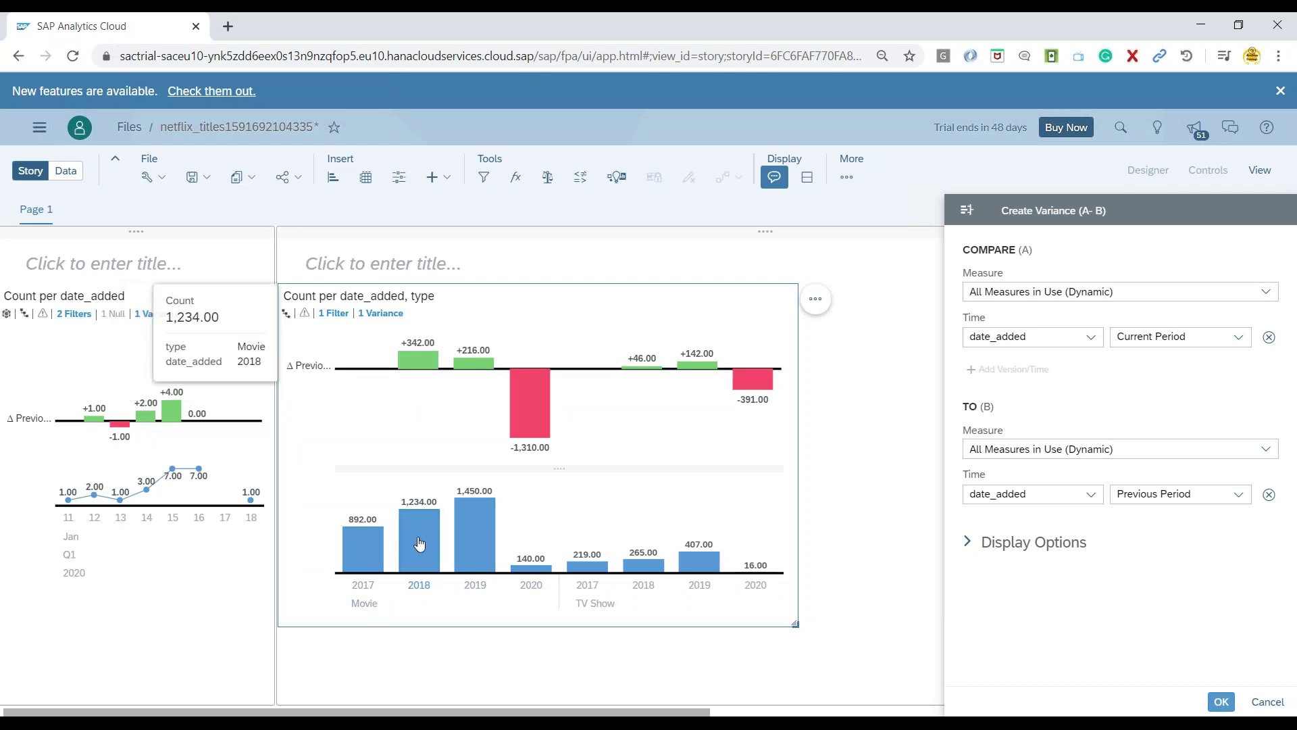
mouse_move(475, 534)
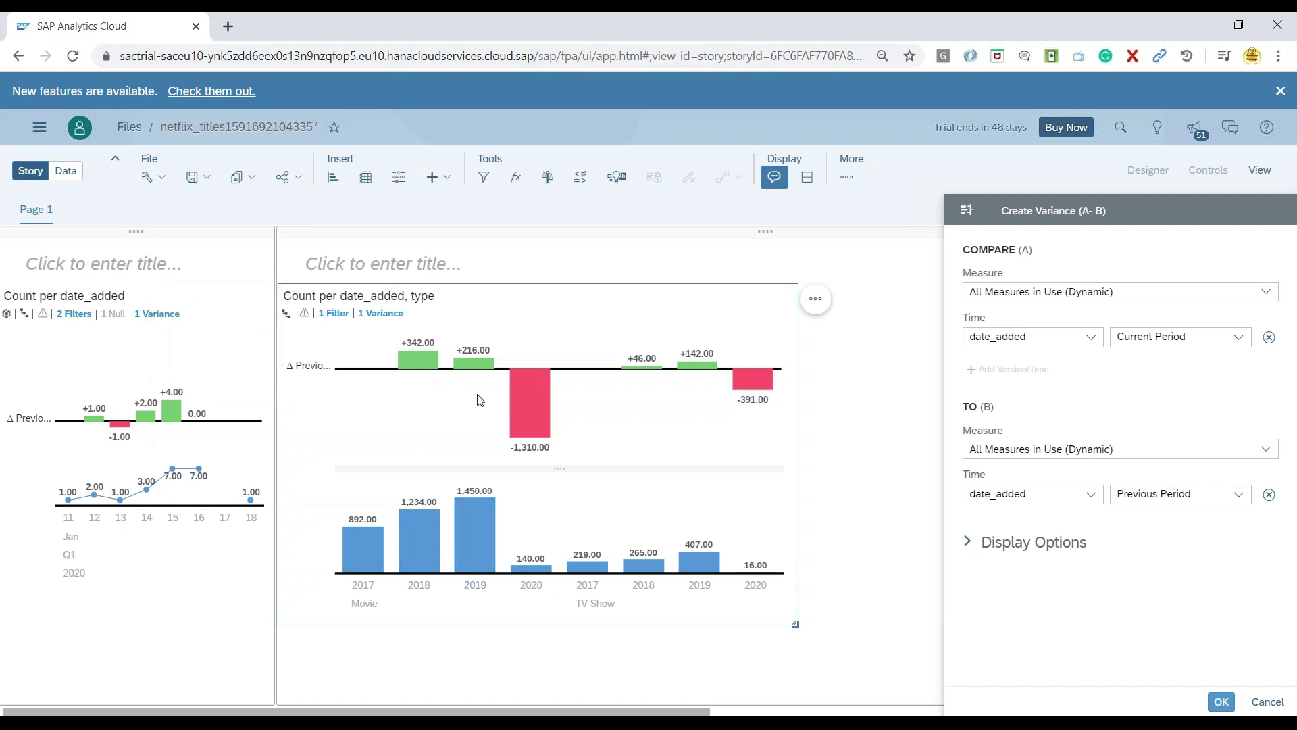
mouse_move(476, 374)
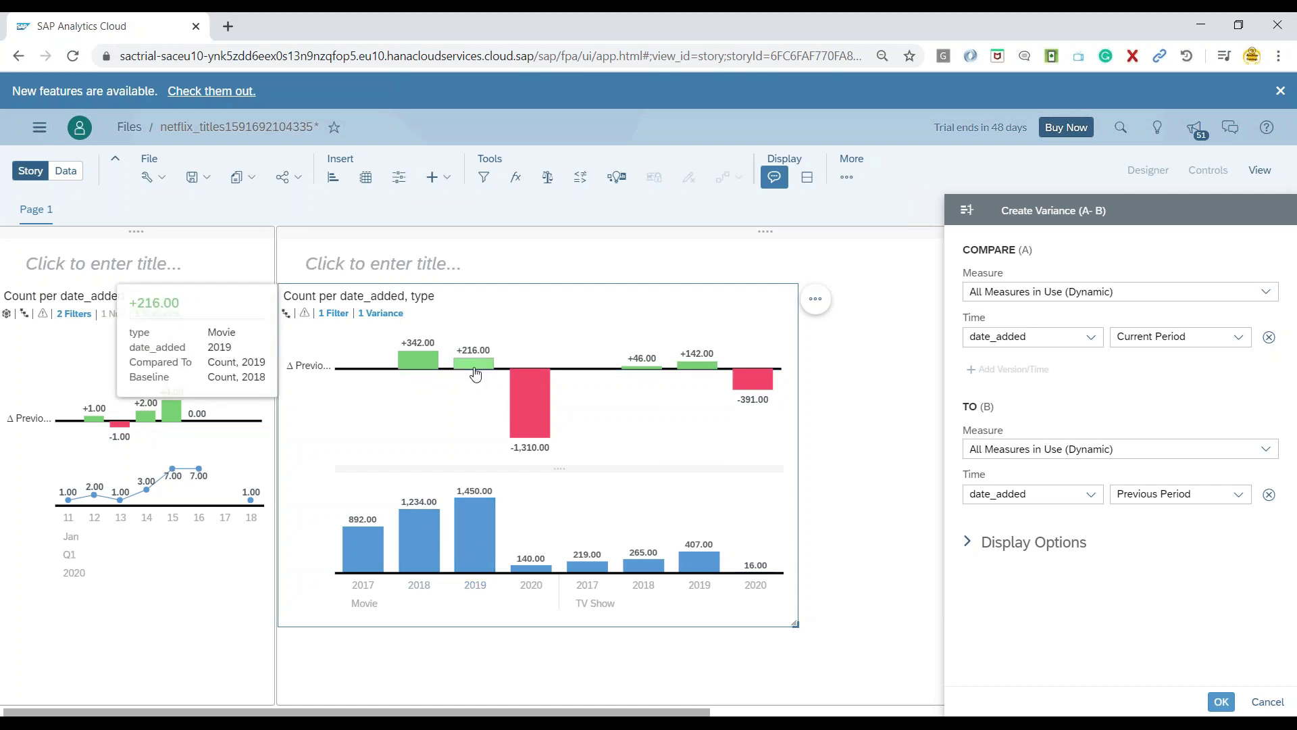
mouse_move(526, 574)
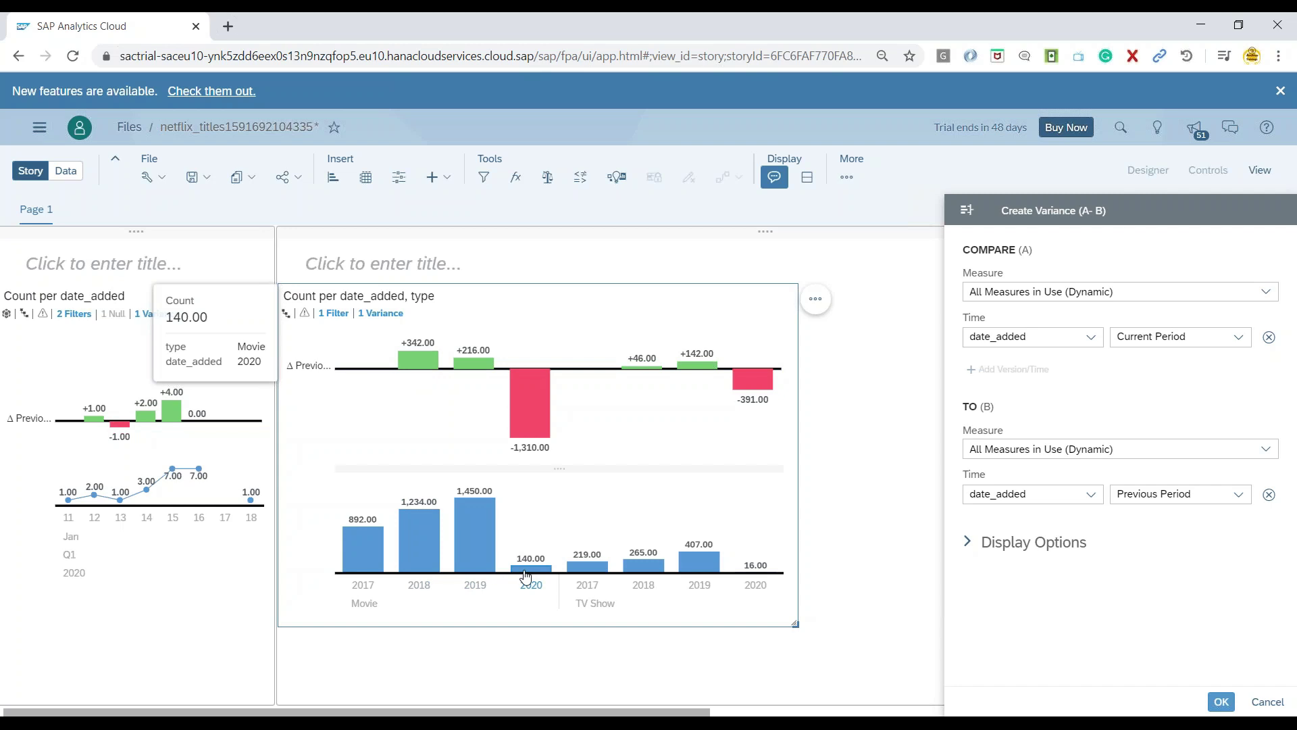
mouse_move(536, 456)
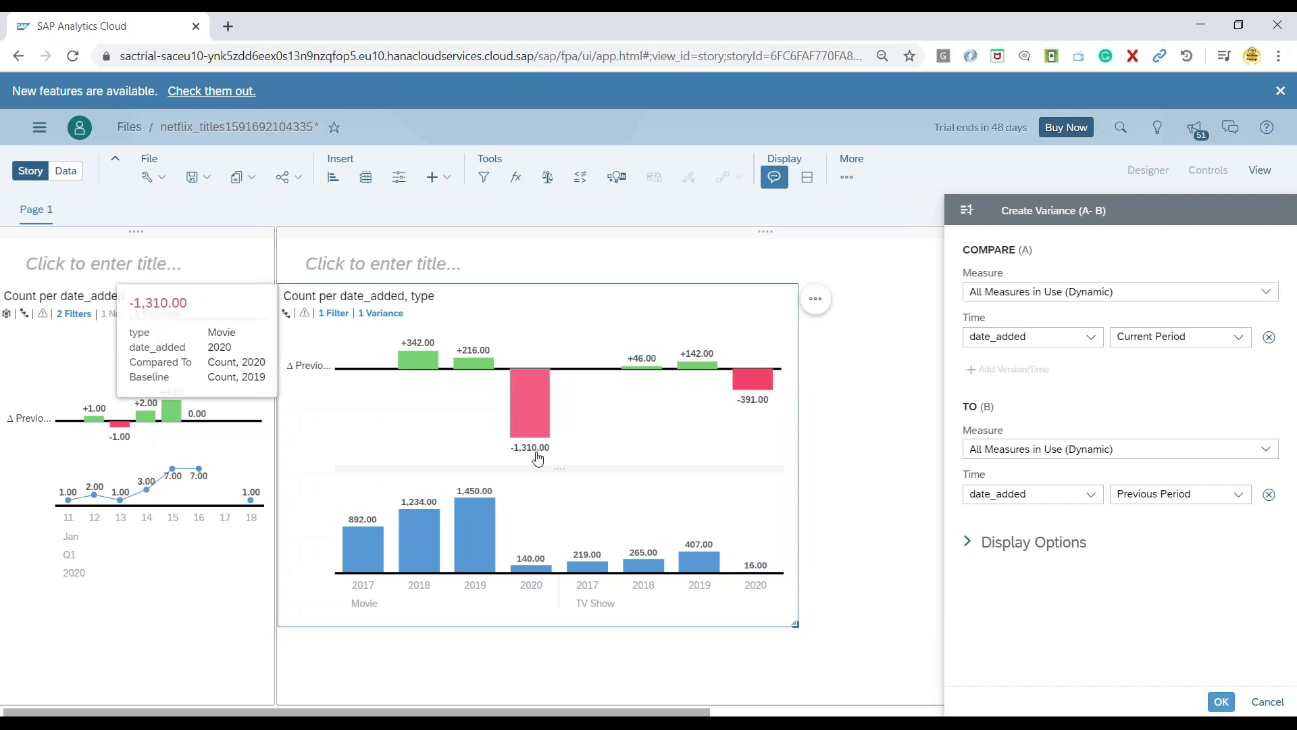
mouse_move(646, 570)
mouse_move(711, 570)
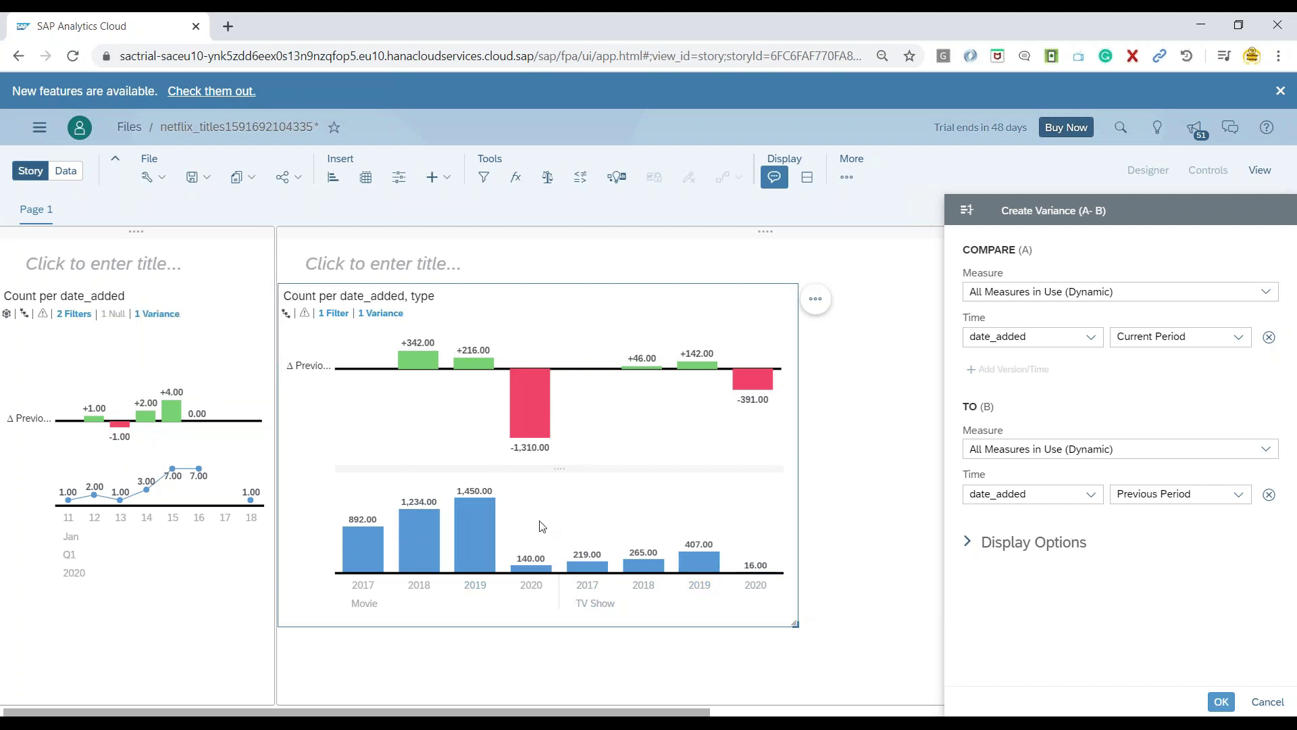
Expand Display Options, leave Invert Colors off, and type Baseline as the variance name.
left_click(973, 545)
scroll(1126, 563, "down", 3)
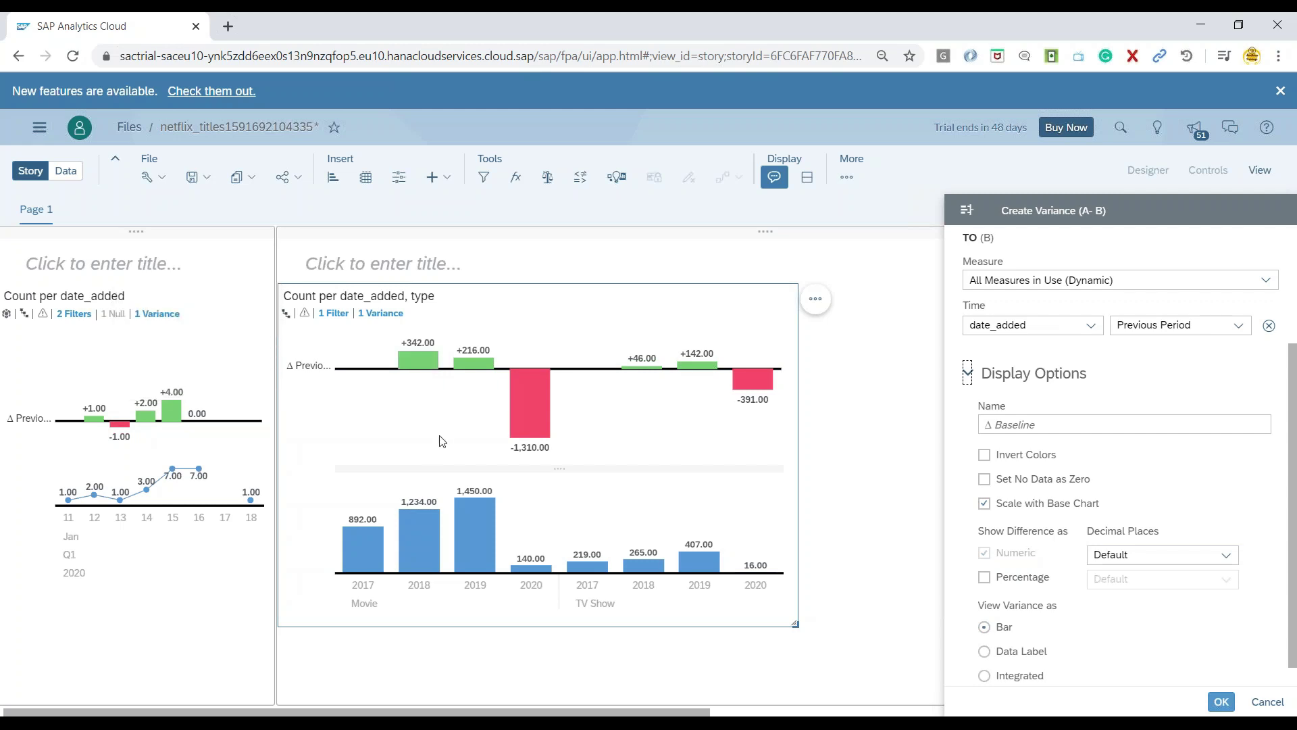
mouse_move(525, 427)
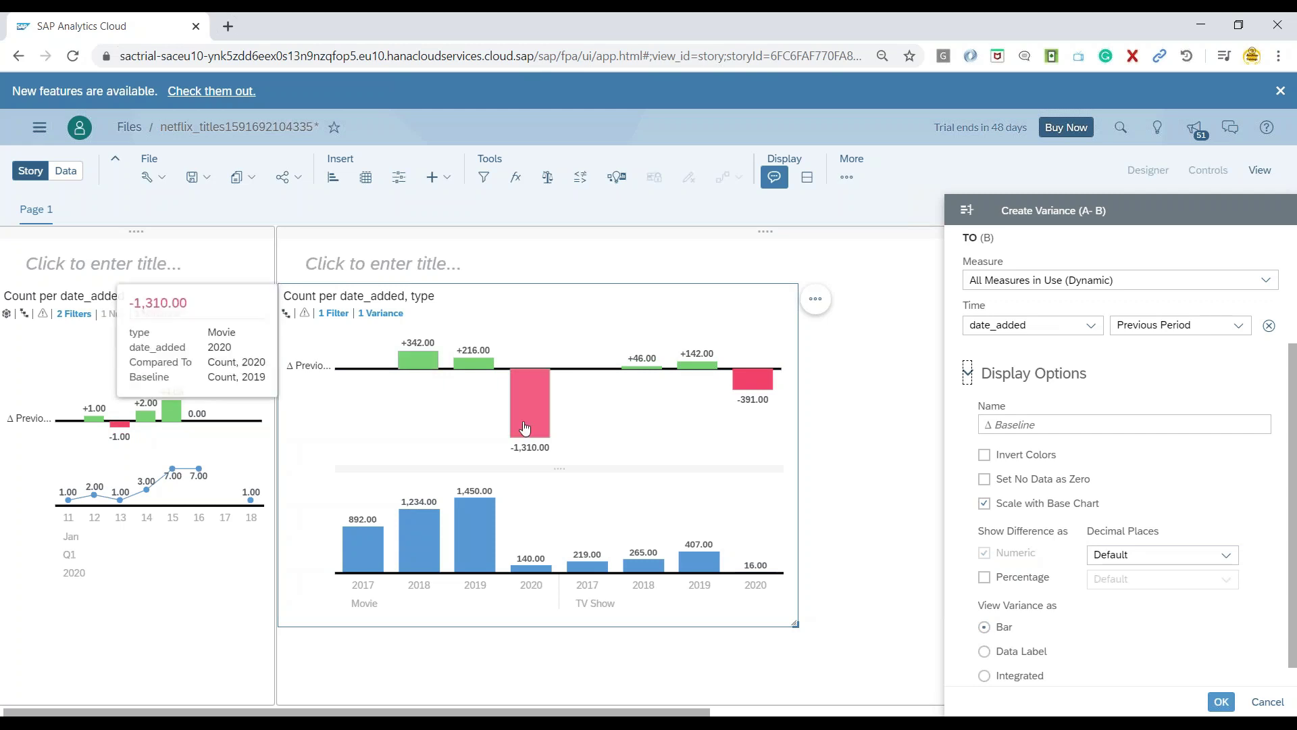
left_click(984, 455)
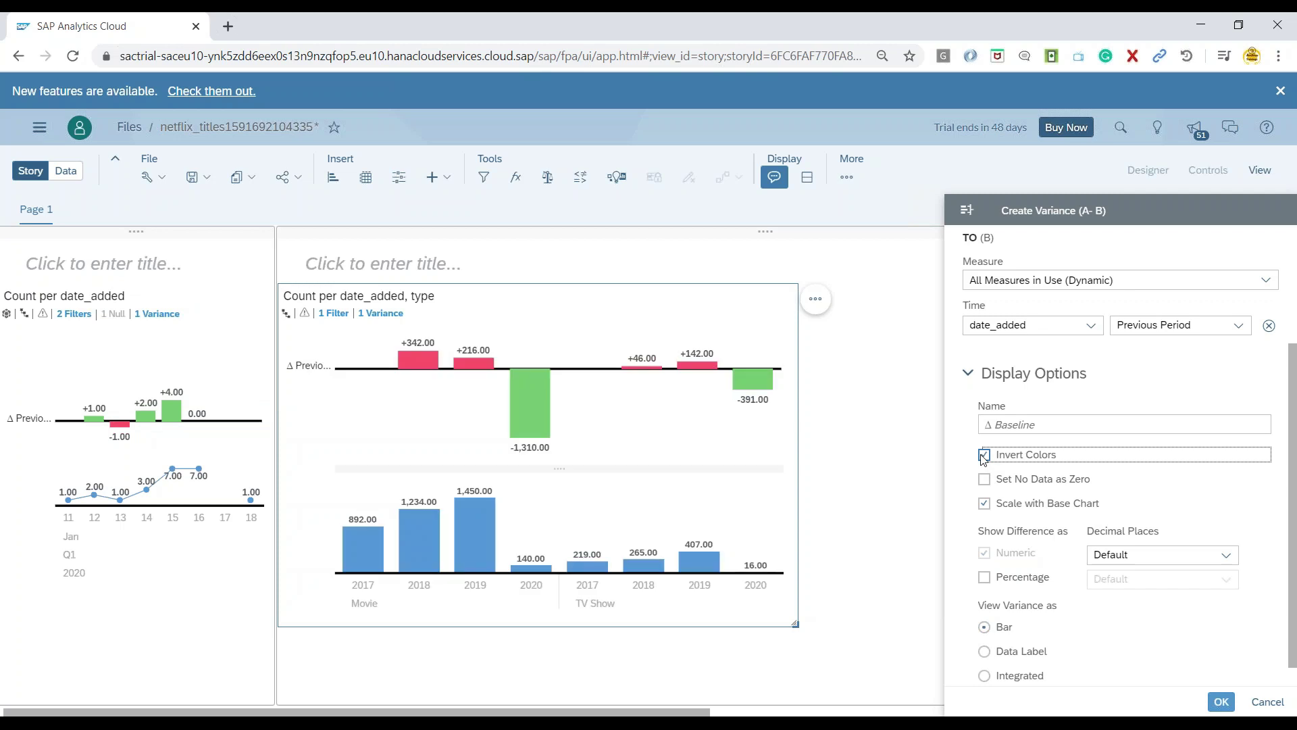
left_click(984, 455)
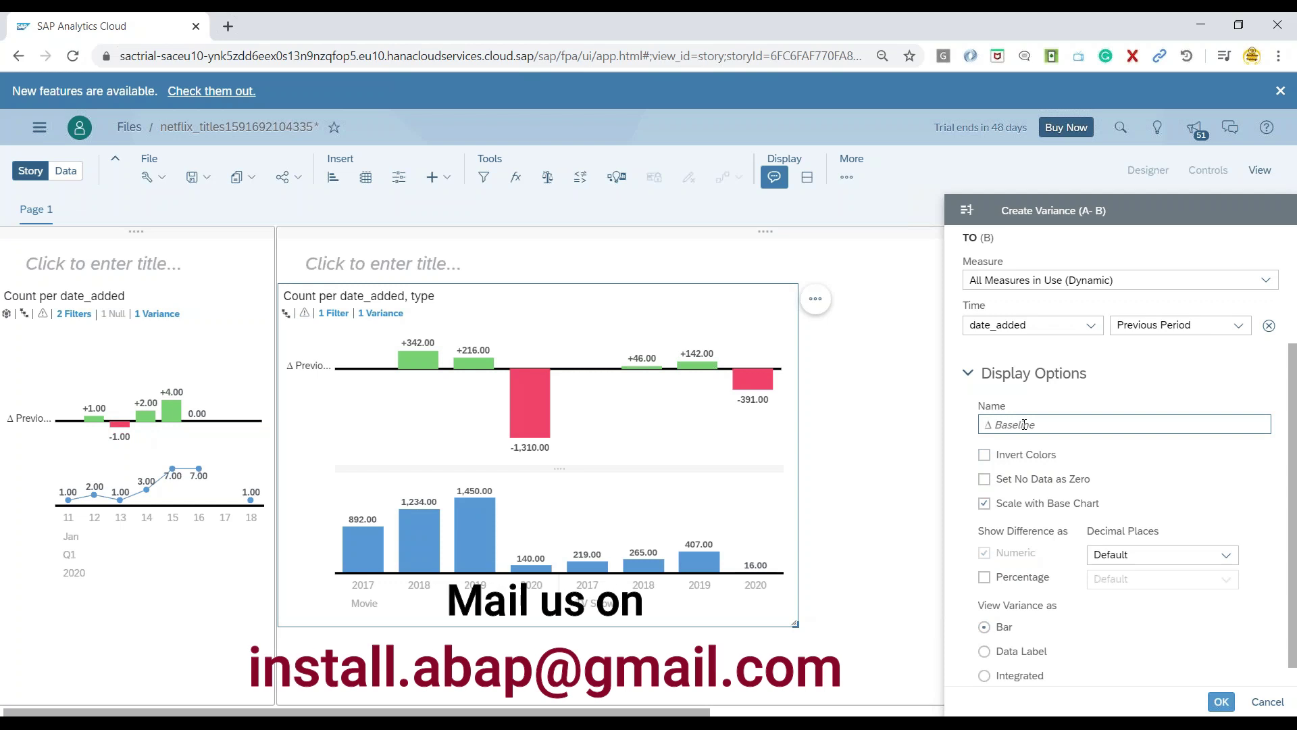
type("Base")
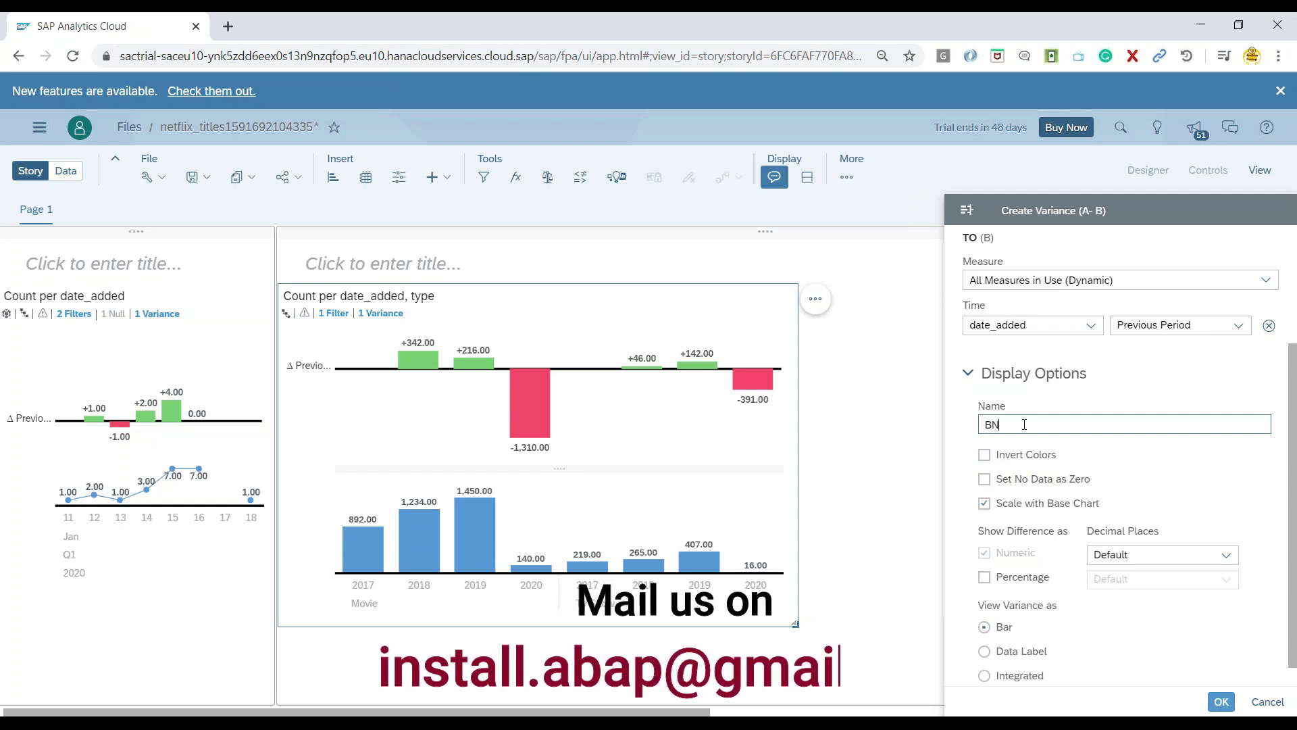
type("line")
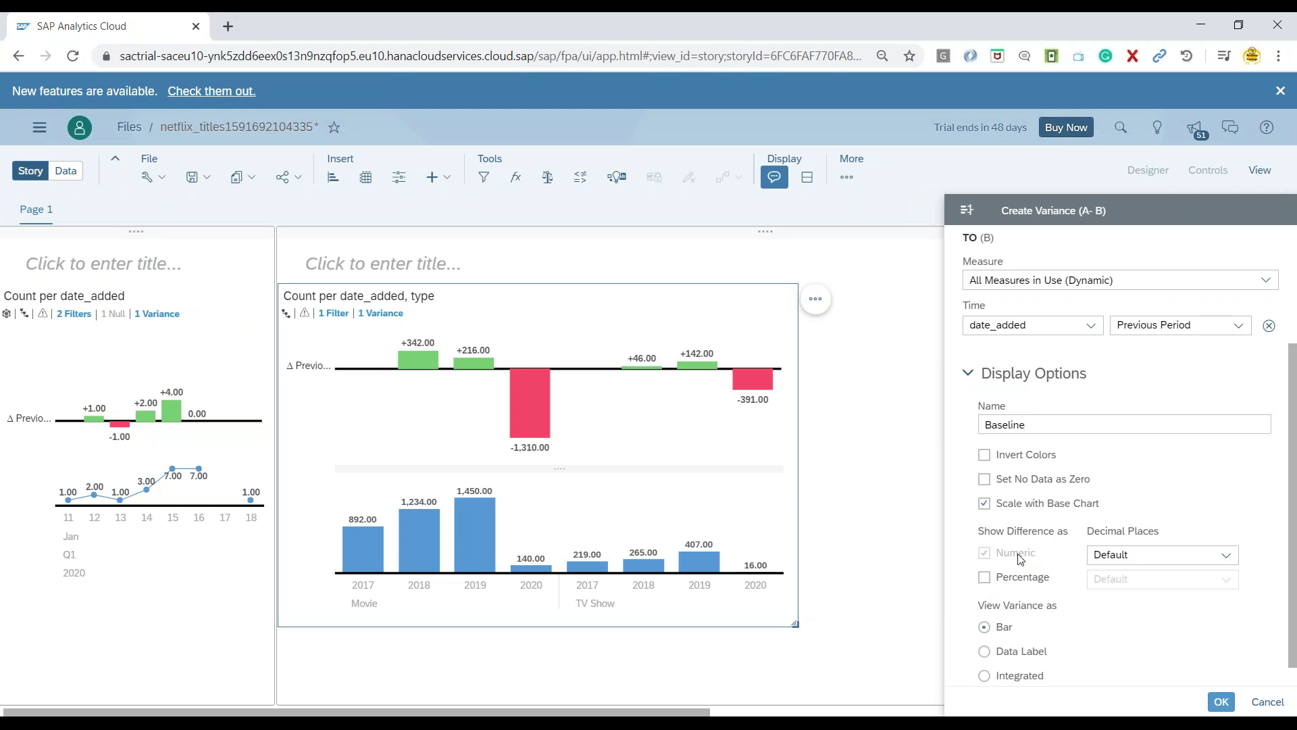
Check Percentage under Show Difference as, so Numeric and Percentage variances both display.
left_click(984, 578)
left_click(984, 578)
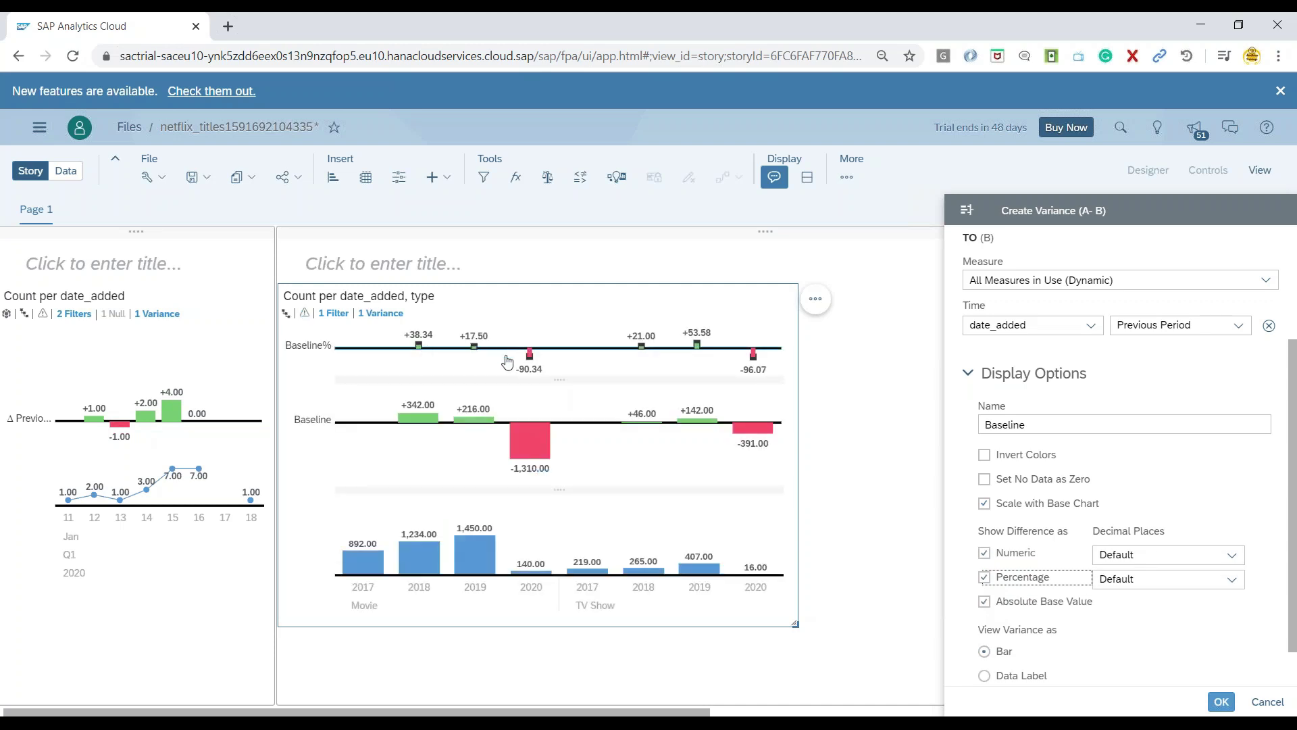
mouse_move(525, 378)
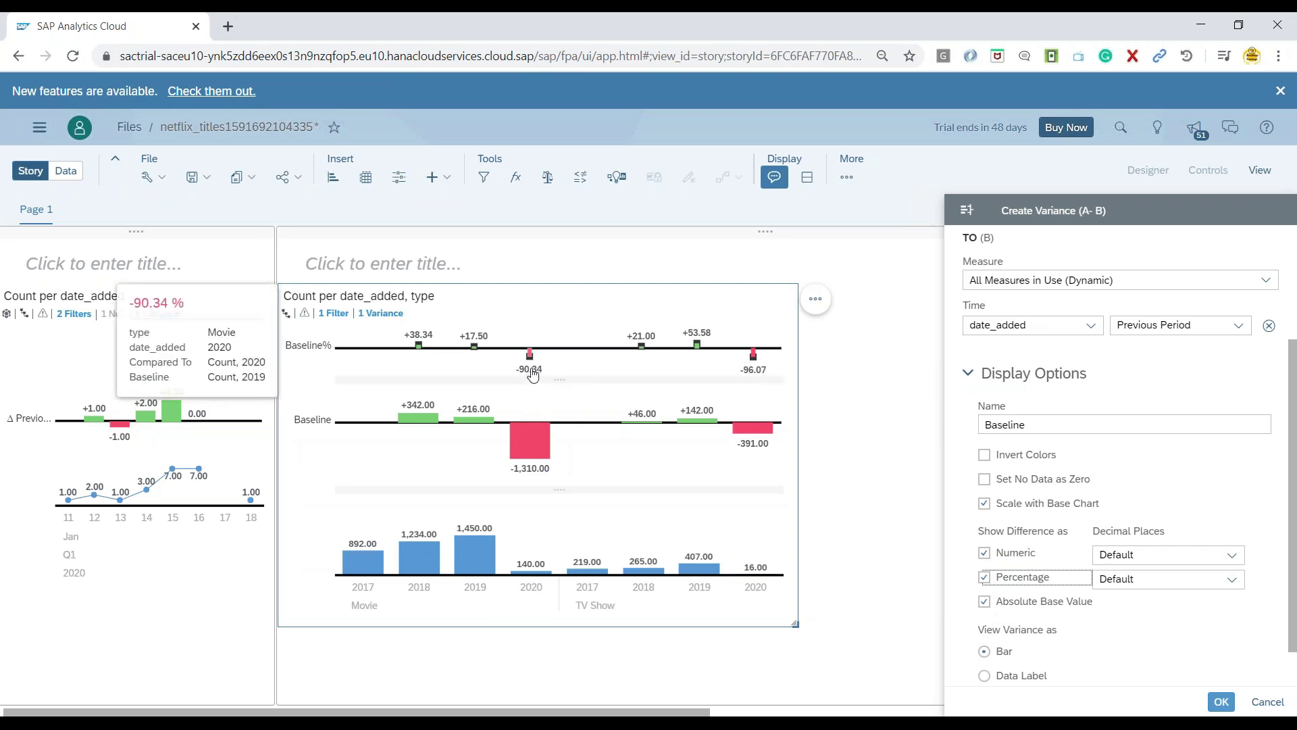
mouse_move(758, 376)
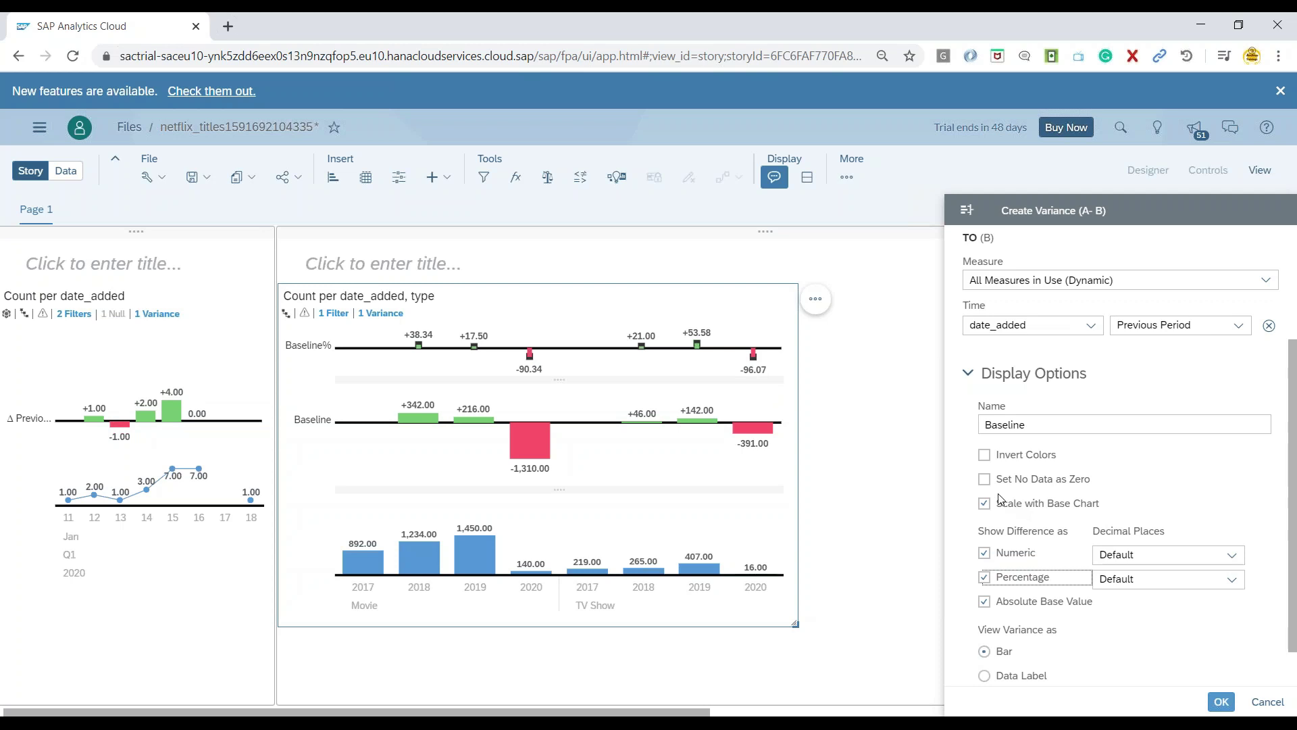
scroll(992, 498, "down", 1)
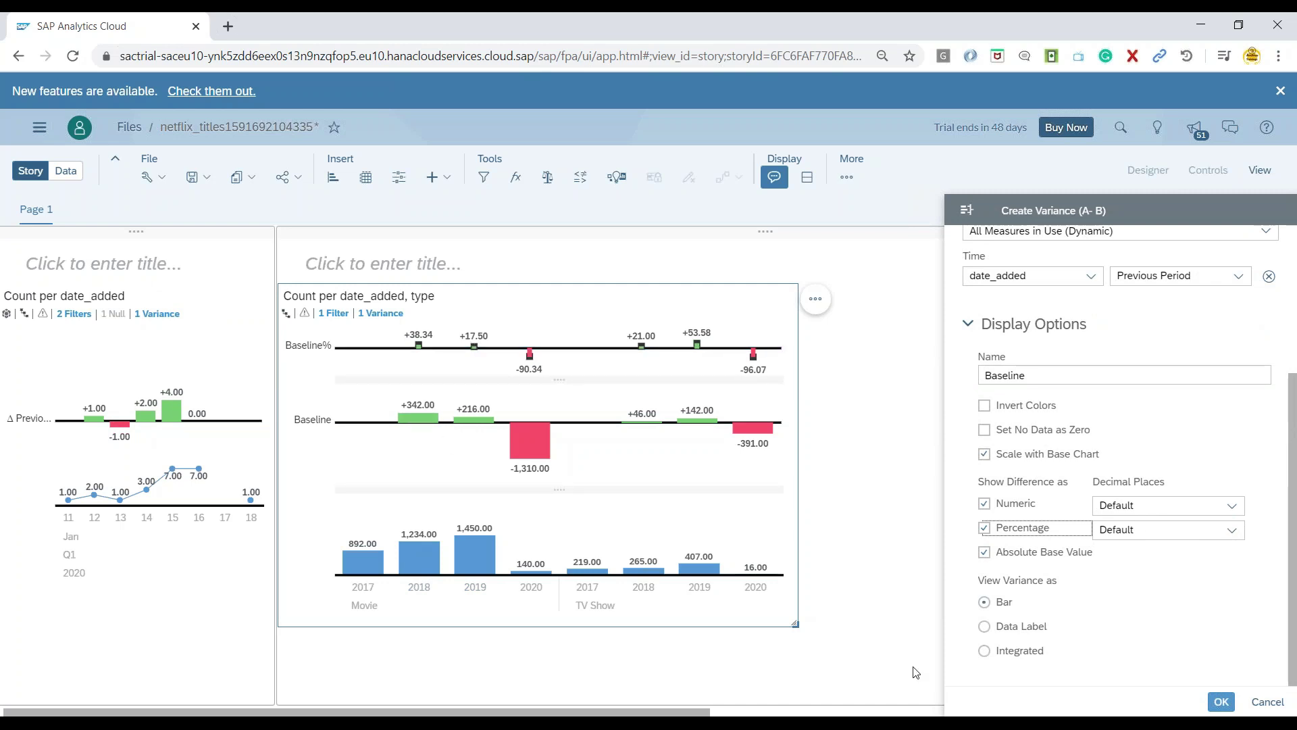
Set View Variance as to Data Label.
left_click(985, 627)
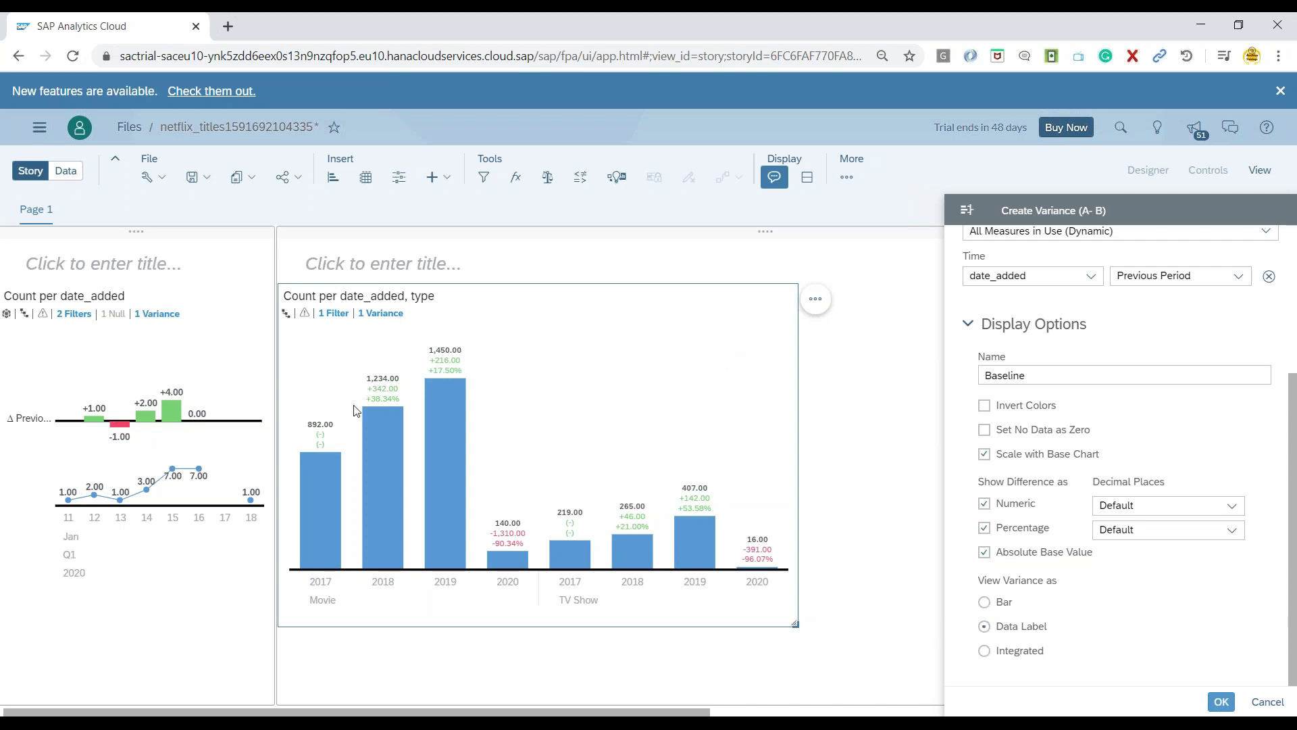
mouse_move(392, 405)
mouse_move(377, 444)
mouse_move(447, 377)
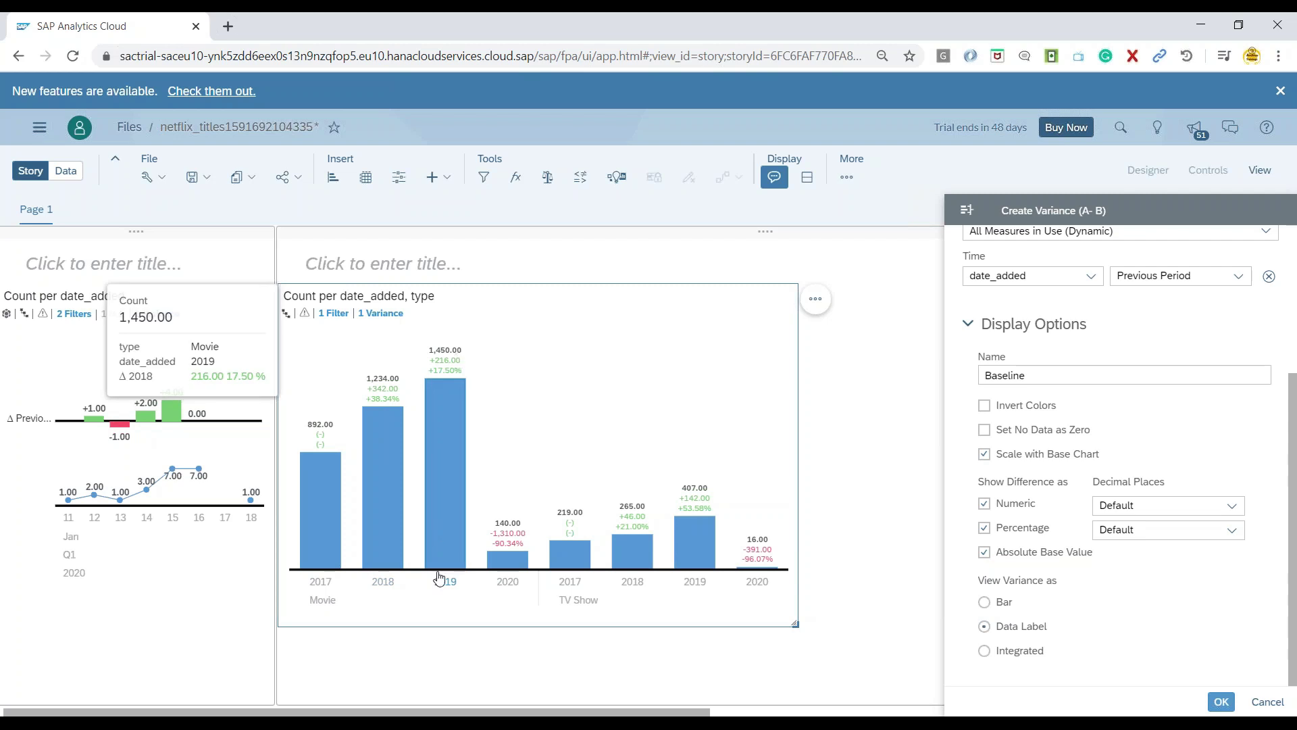
mouse_move(387, 563)
mouse_move(426, 556)
mouse_move(513, 549)
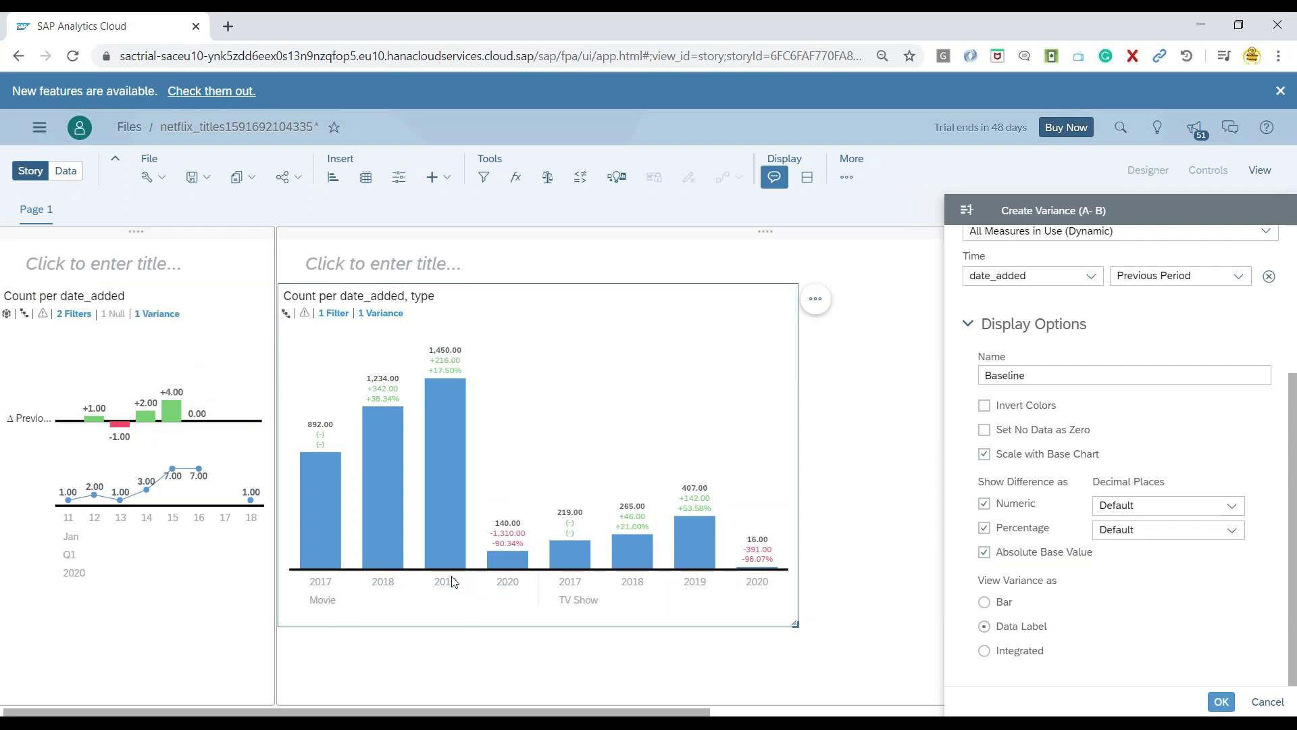
mouse_move(516, 571)
Keep Data Label view with only Percentage checked, Numeric unchecked, and confirm with OK.
left_click(985, 651)
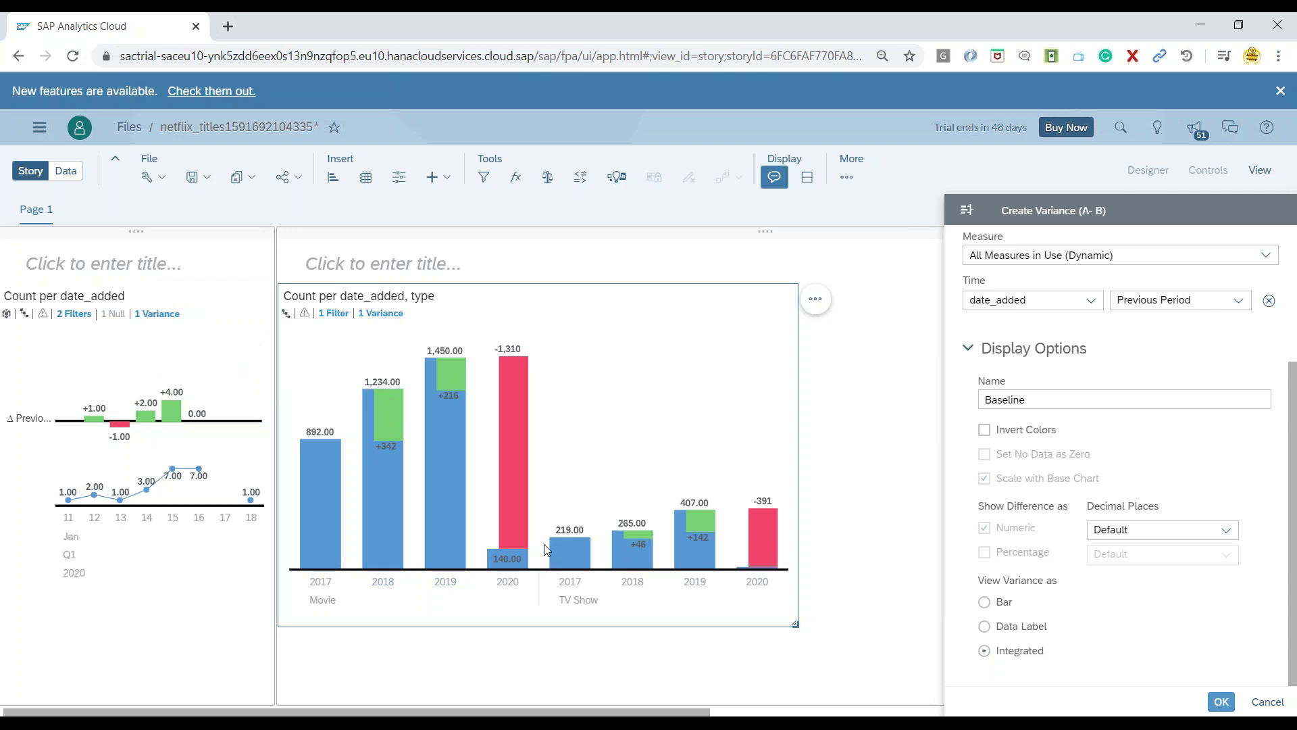
left_click(985, 627)
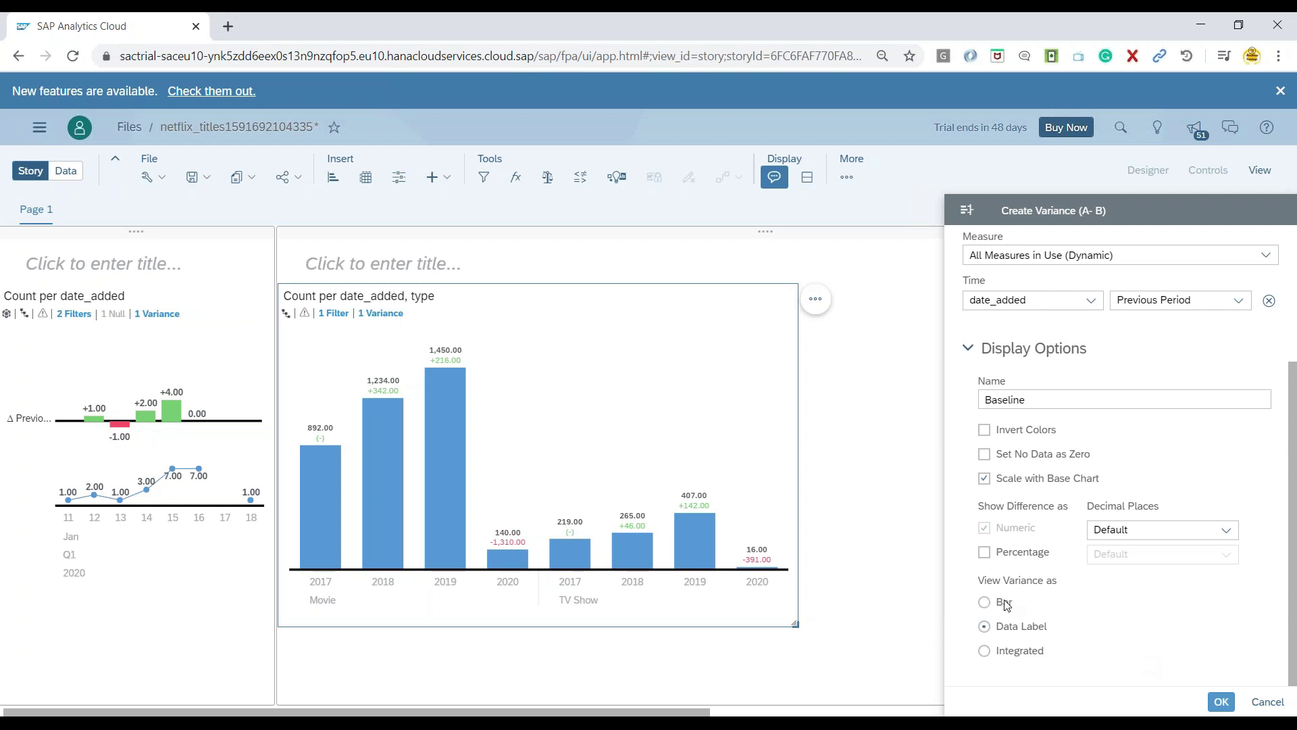
left_click(984, 553)
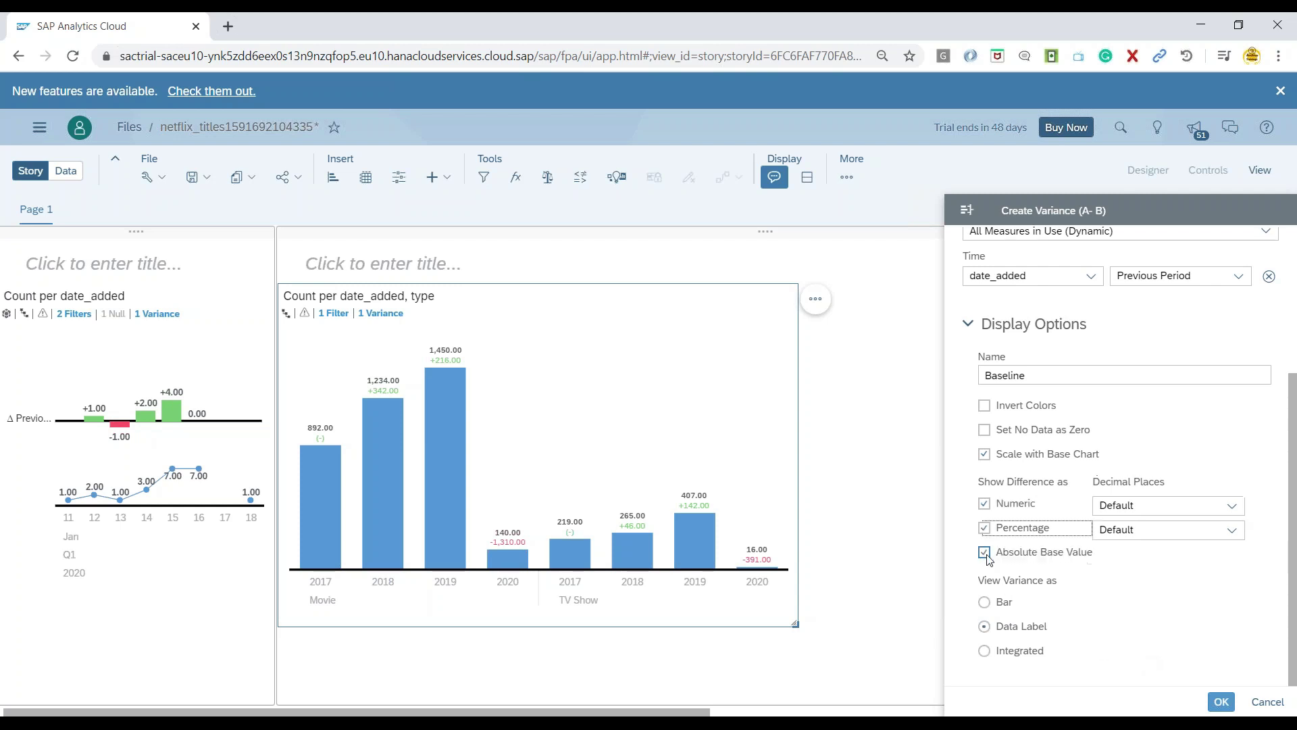
left_click(985, 504)
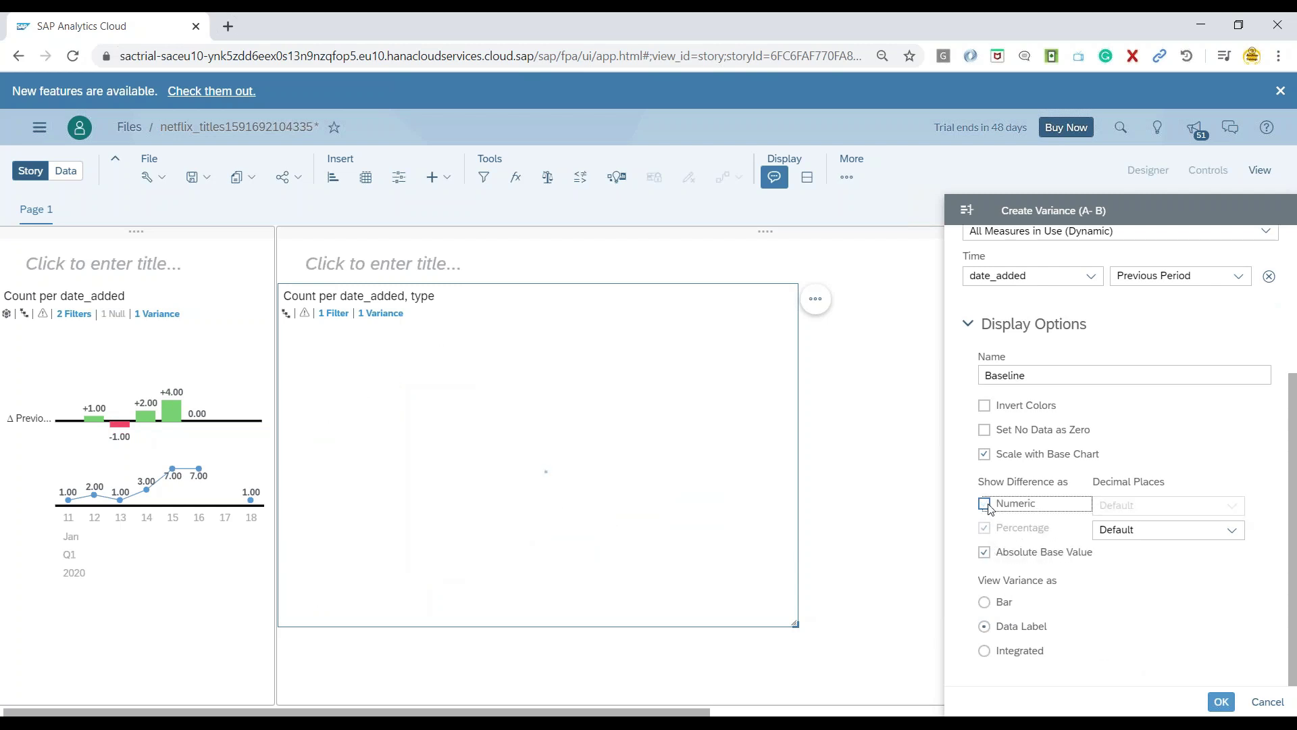
left_click(1221, 702)
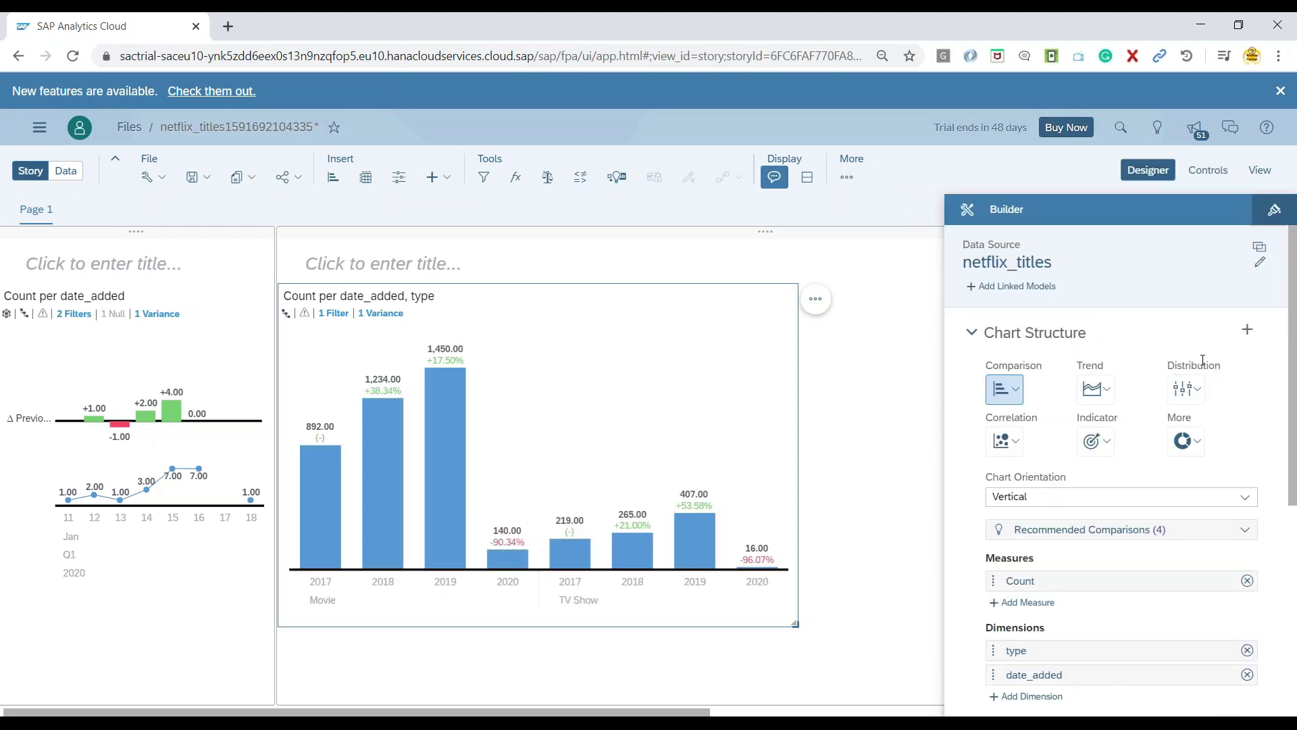
Save the netflix_titles story and switch it to view mode.
left_click(198, 177)
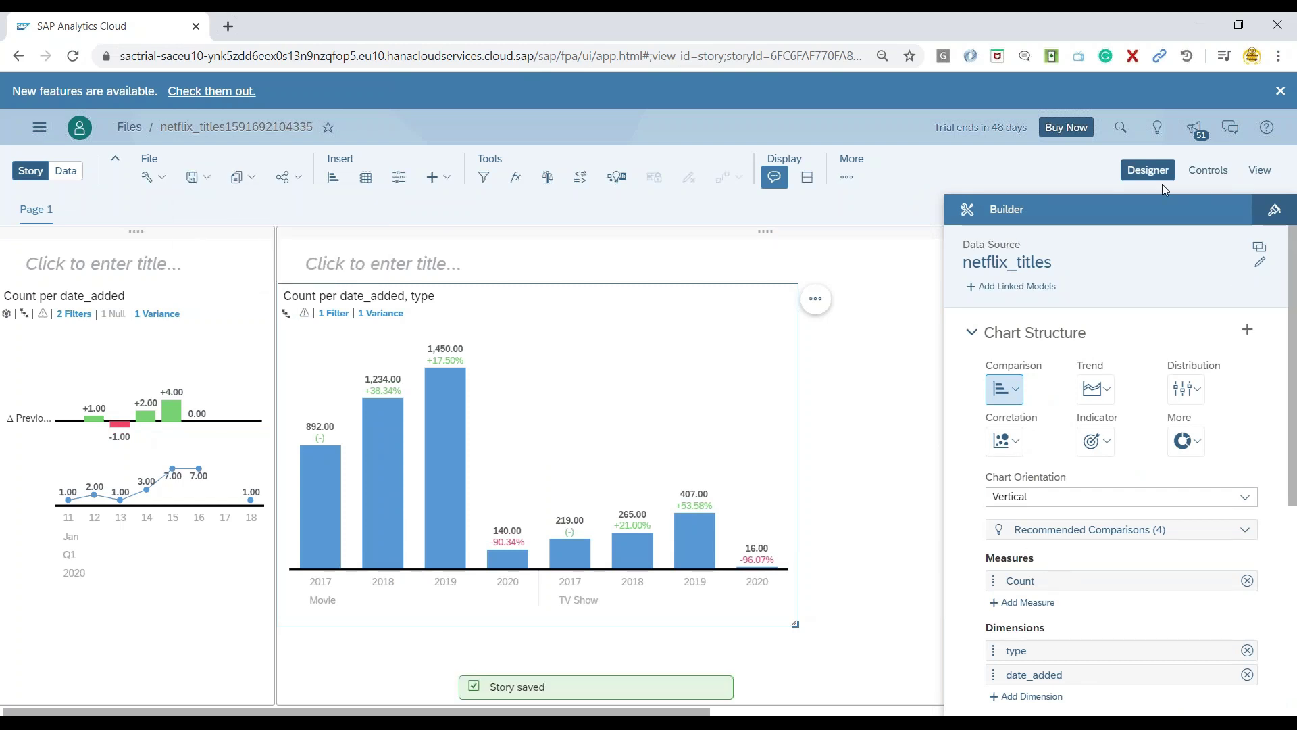
left_click(1274, 173)
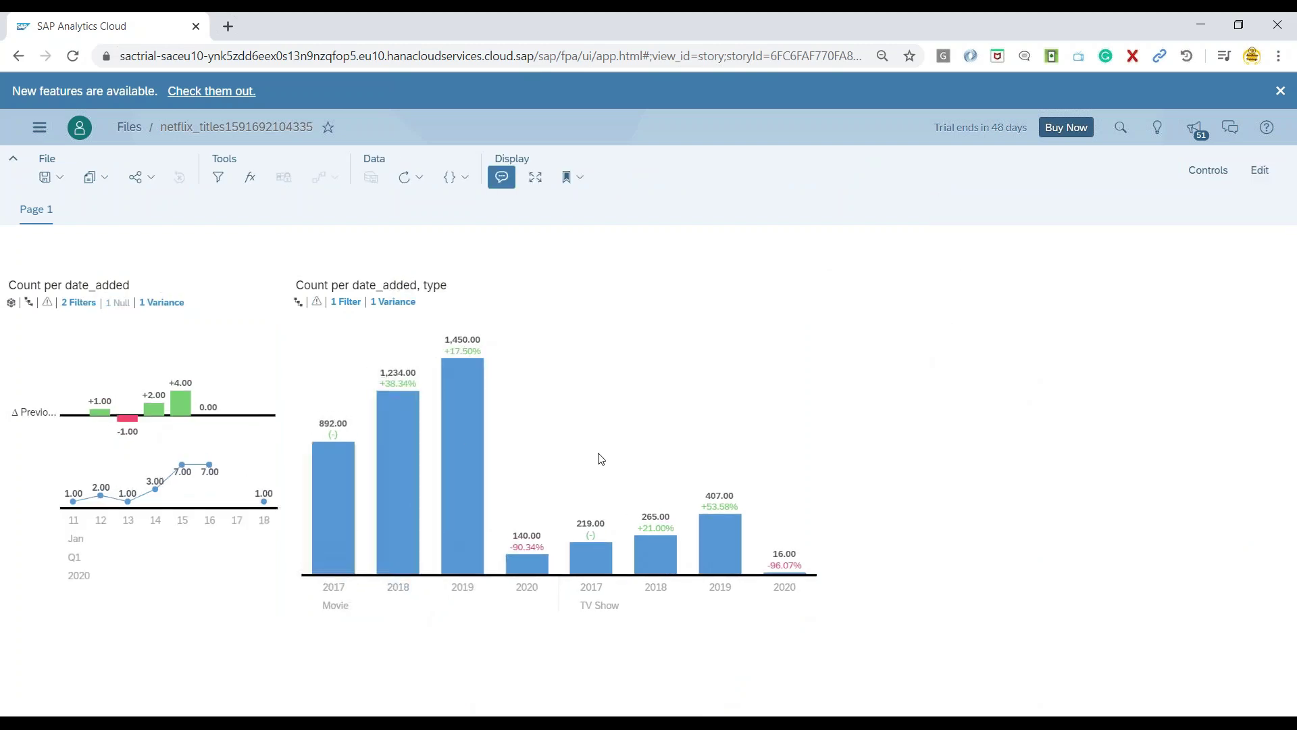